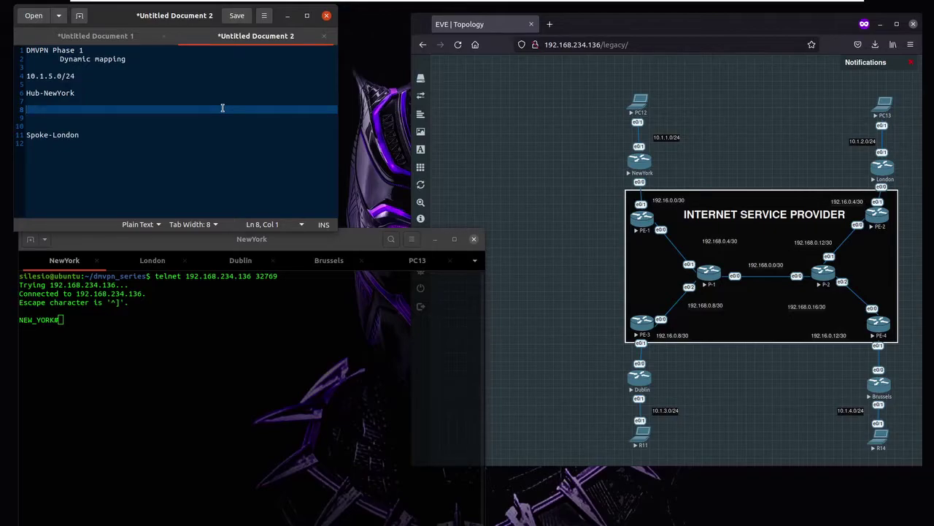
Under Hub-NewYork, write the configuration lines "interface tun 1" and "ip add 10.1.5.1 255.255.255.0".
text(interface)
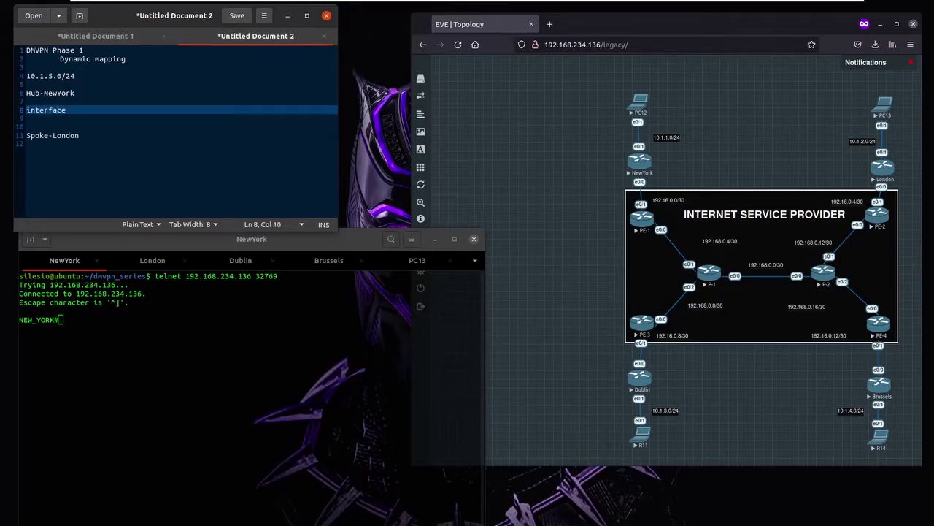
text( tun 1)
key(Return)
text(ip)
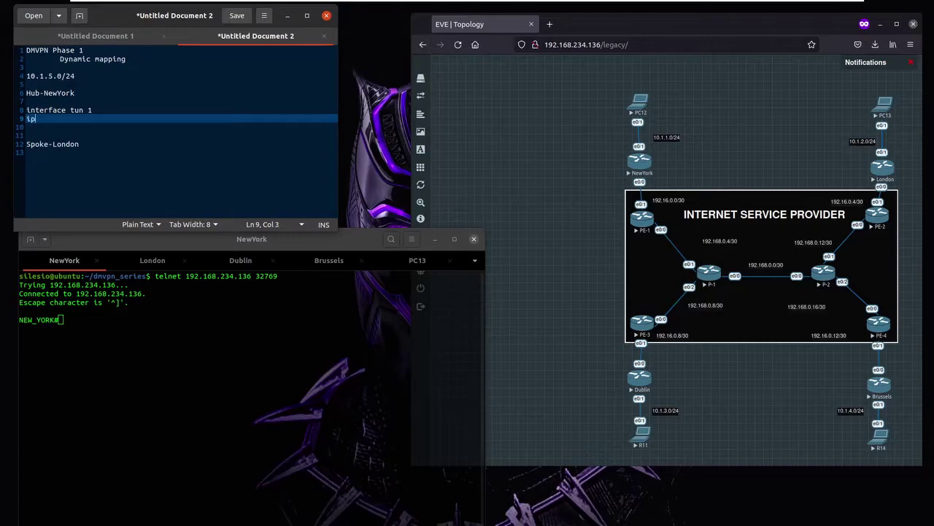
text( add 10.1.5.1 255.255.255.0)
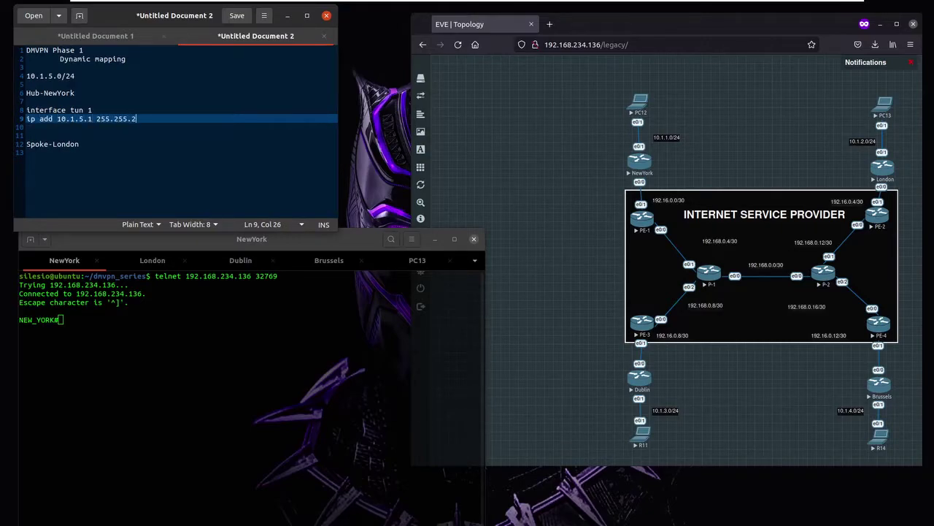
Add the tunnel source and mode lines "tunne so e0/0" and "tunn mode gre mu" to the hub configuration.
key(Return)
text(ip)
key(BackSpace)
key(BackSpace)
text(tunne so lo)
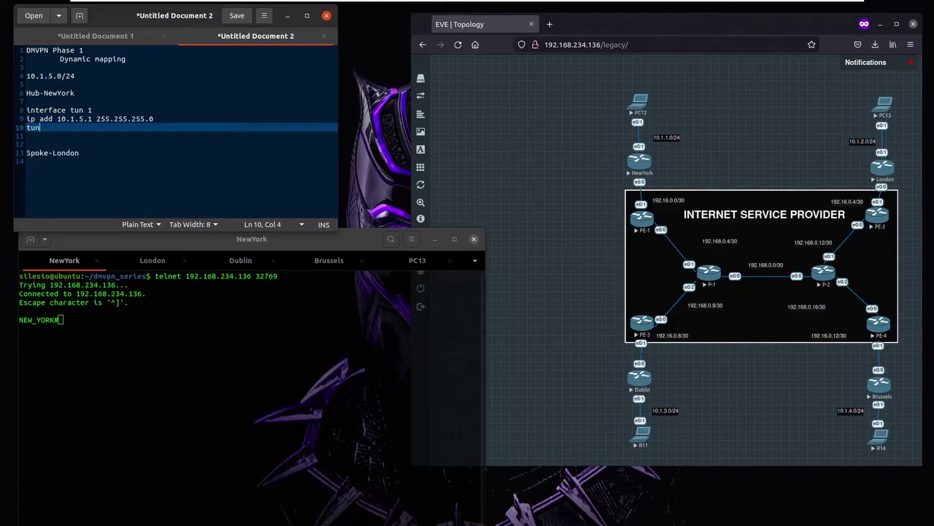
key(BackSpace)
key(BackSpace)
text(e0/0)
key(Return)
text(tunn )
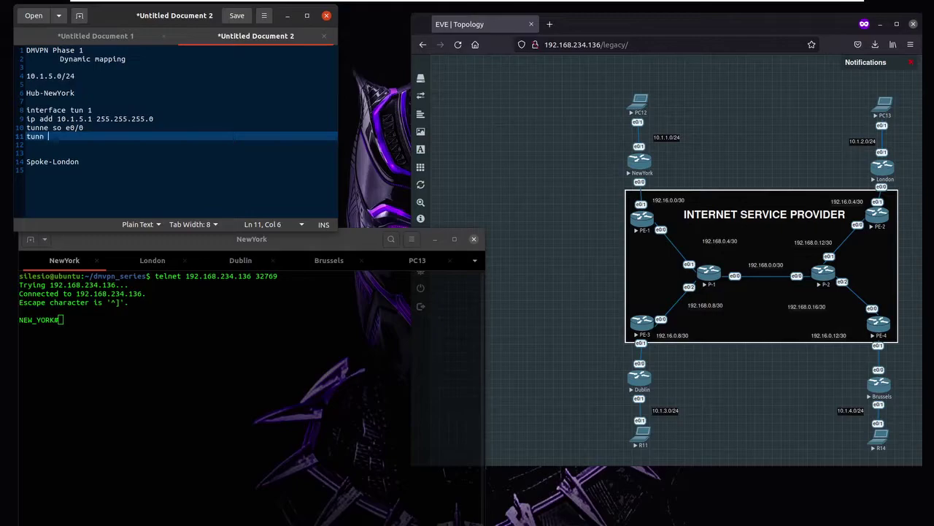
text(mode gre mu)
key(Return)
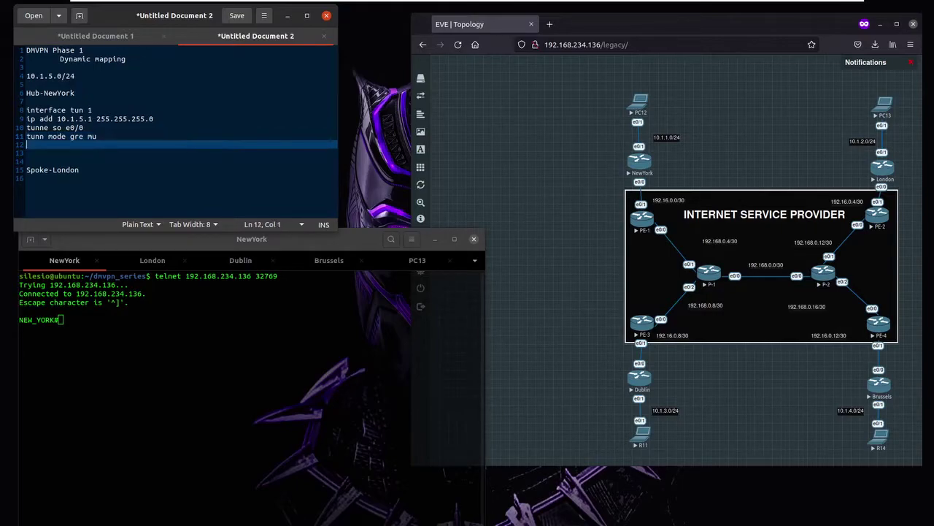
Add the NHRP lines "ip nhrp net 1" and "ip nhrp map multicast dynamic" to the hub configuration.
text(ip nhrp net 1)
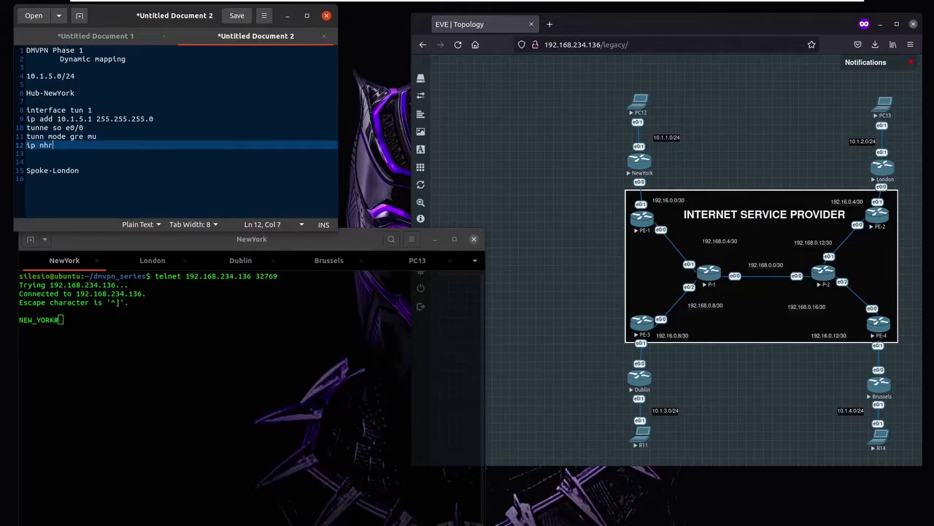
key(Return)
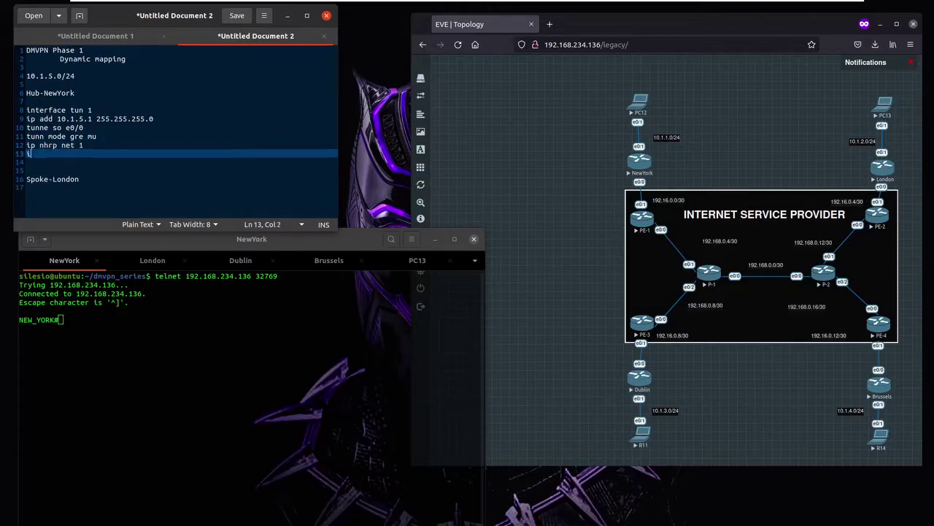
text(ip nhrp map)
text(multicast )
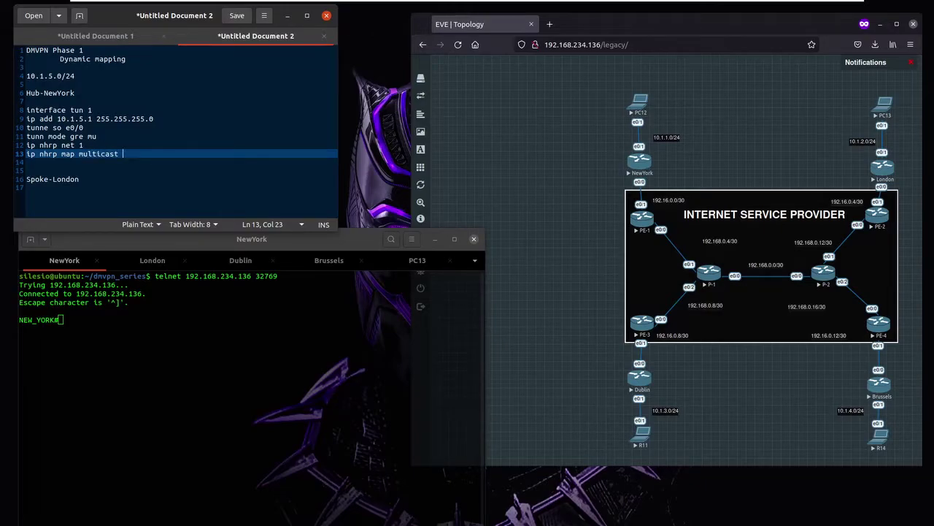
text(dynamic)
key(Return)
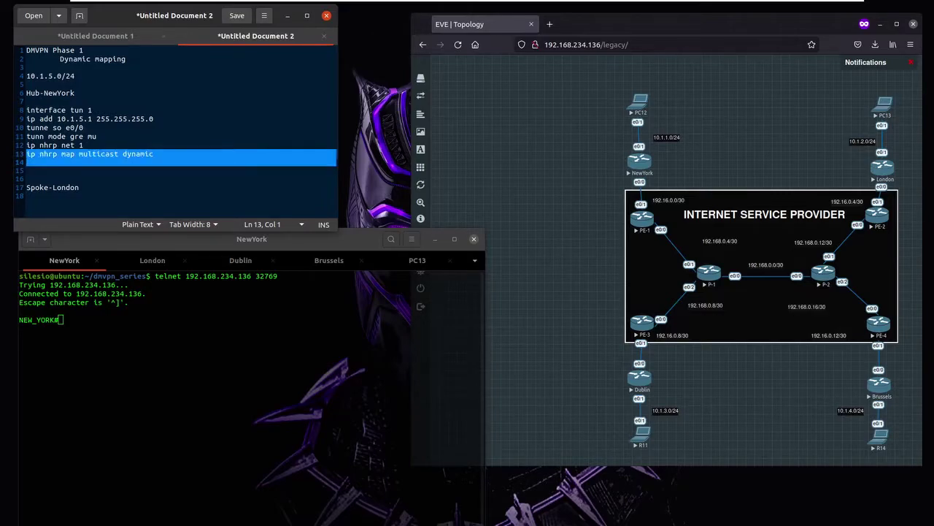
Copy the whole Hub-NewYork configuration block, from "interface tun 1" through "ip nhrp map multicast dynamic".
click(26, 170)
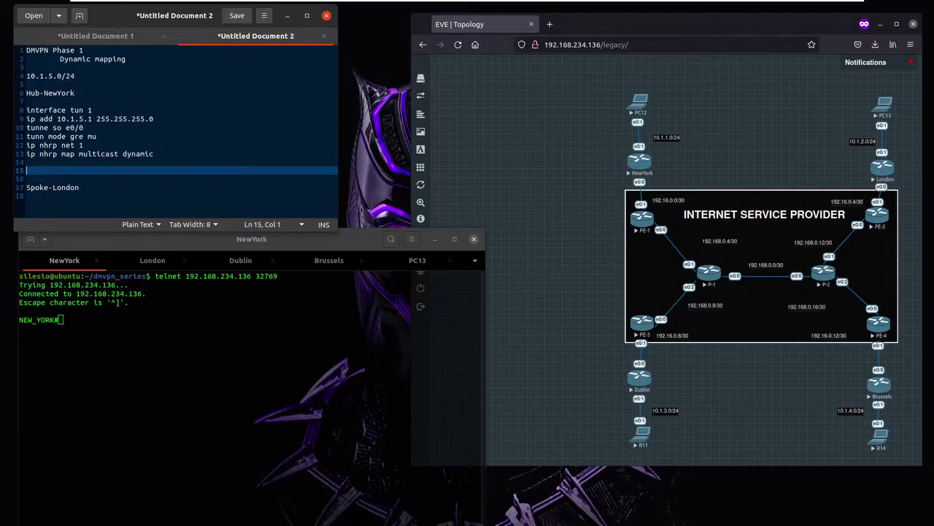
click(26, 161)
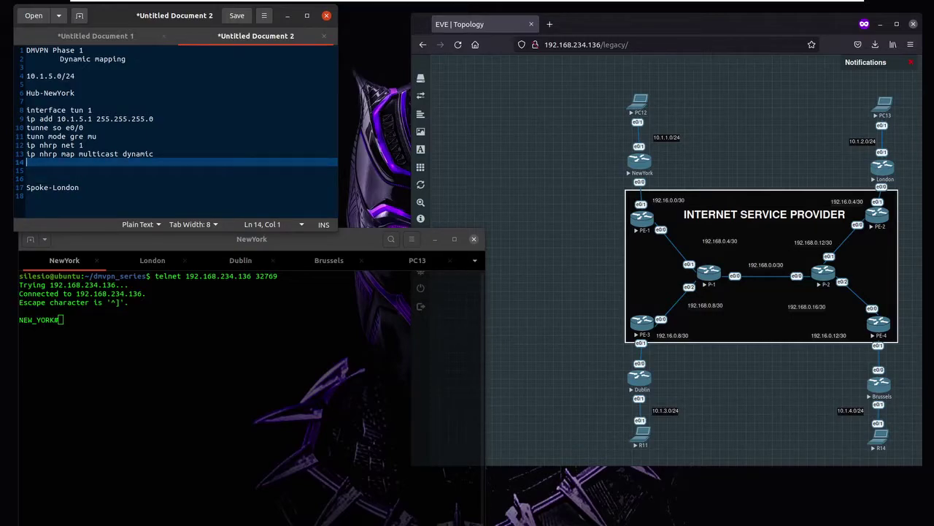
key(shift+Up)
key(shift+Up)
key(shift+Up)
key(shift+Up)
key(shift+Up)
key(shift+Up)
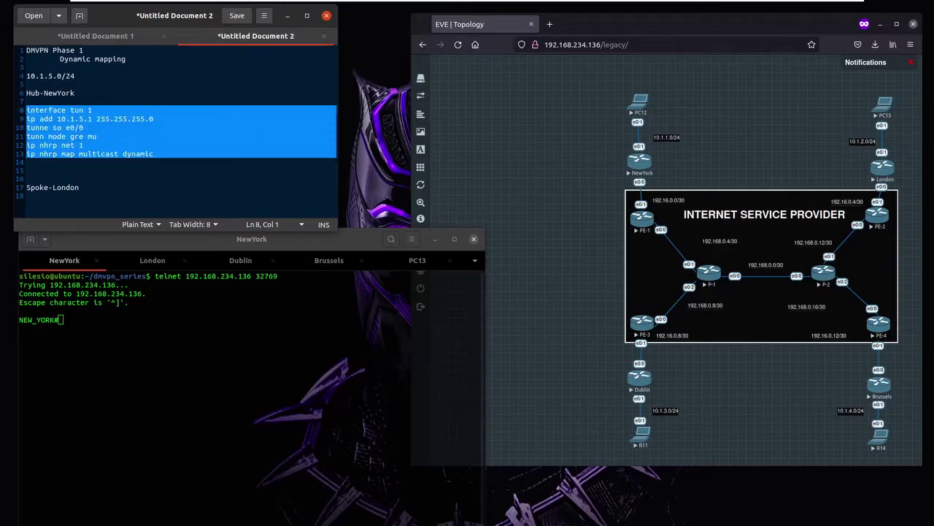
click(26, 178)
click(26, 170)
key(shift+Up)
key(shift+Up)
key(shift+Up)
key(shift+Up)
key(shift+Up)
key(shift+Up)
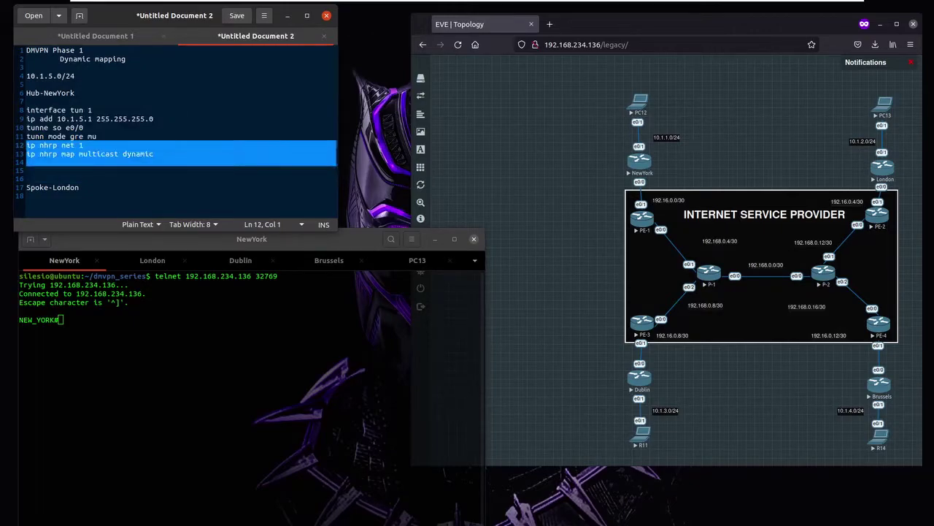
key(shift+Up)
key(ctrl+c)
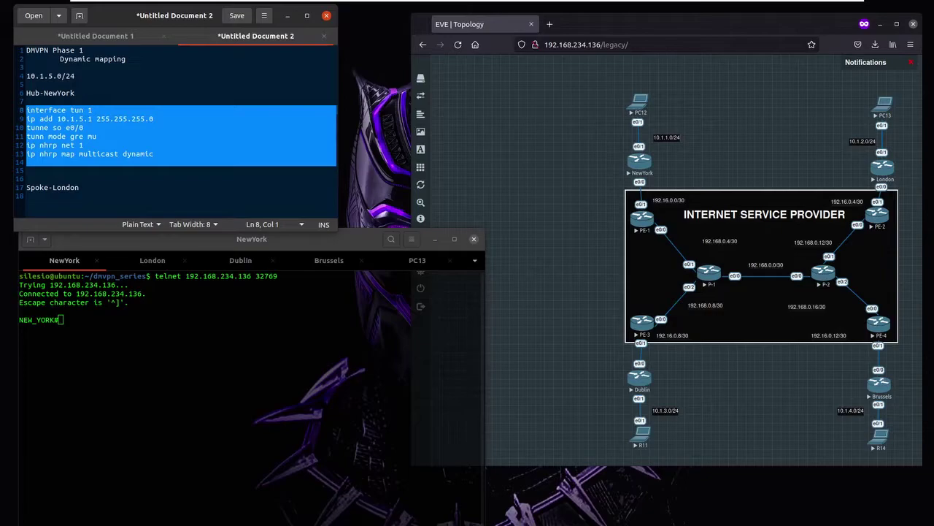
In the NewYork router terminal, enter configuration mode with "conf t" and paste the copied hub tunnel configuration.
click(110, 318)
text(conf t)
key(Return)
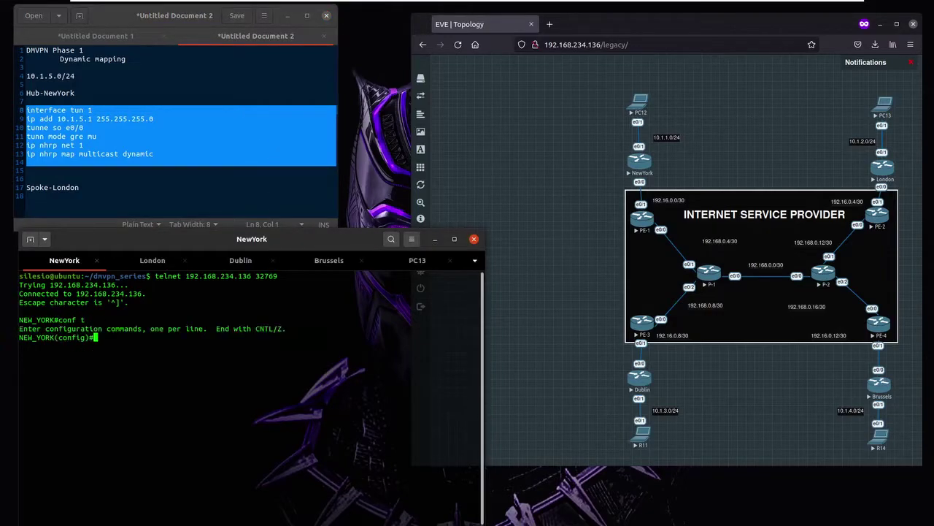
right_click(192, 344)
click(215, 380)
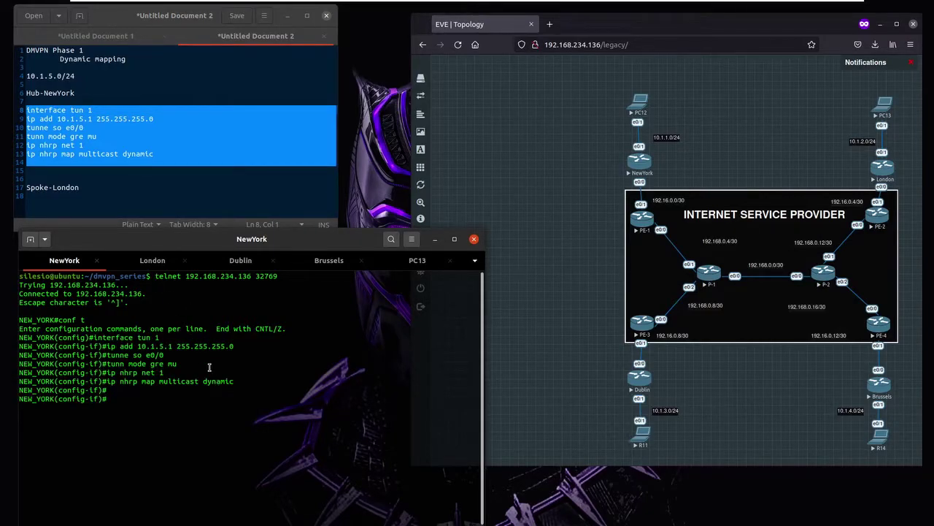
Ping the tunnel address 10.1.5.1 from the NewYork router's interface configuration mode.
text(do ping 10)
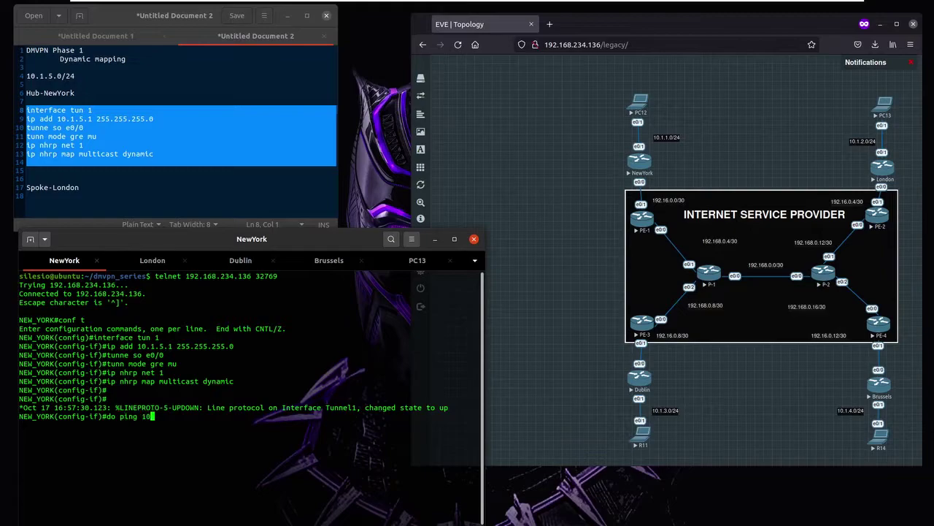
text(.1.5.1)
key(Return)
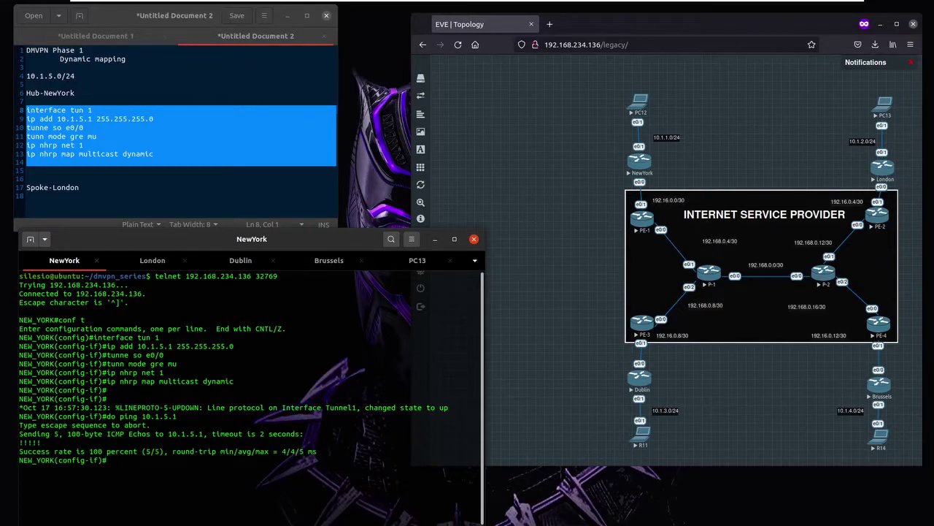
Paste a copy of the hub configuration block below Spoke-London in the text document, followed by several blank lines.
click(129, 188)
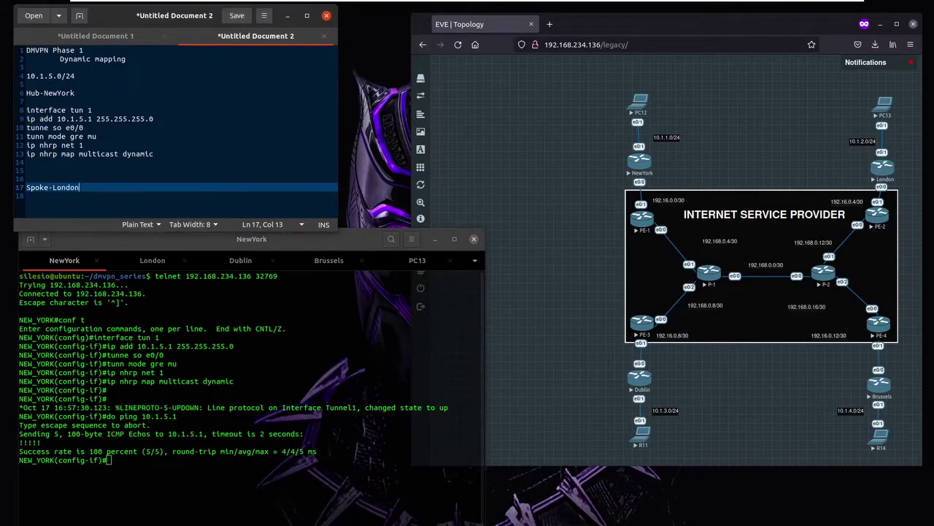
key(Return)
key(Return)
key(ctrl+v)
key(Return)
key(Return)
key(Return)
key(Return)
key(Return)
key(Return)
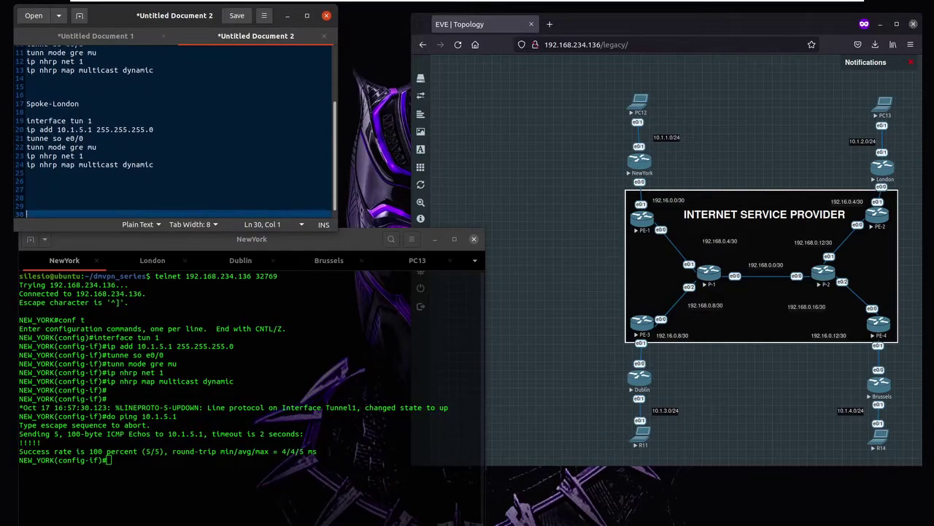
key(Return)
Change the tunnel IP address in the Spoke-London block to 10.1.5.2.
key(Up)
key(Up)
key(Up)
key(Up)
key(Up)
key(Up)
key(Up)
key(Up)
key(Up)
key(Up)
key(Up)
key(Up)
key(Up)
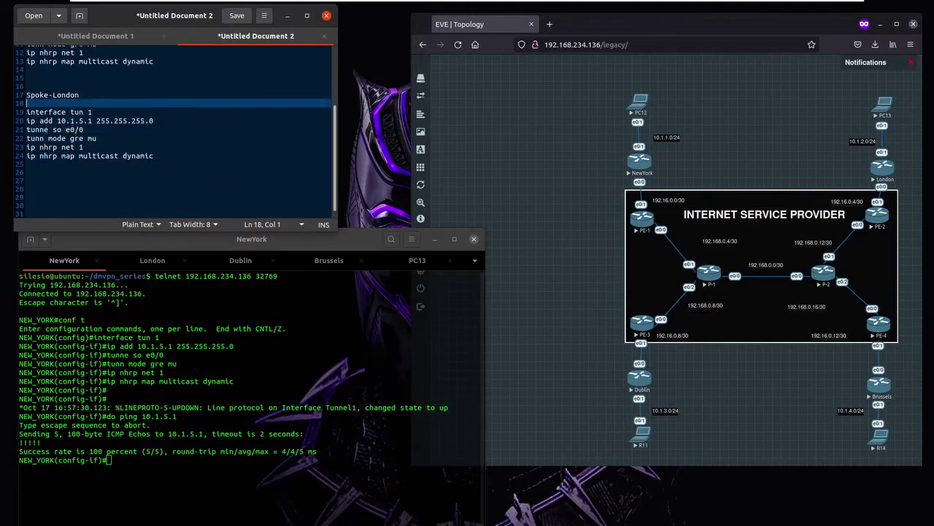
key(Down)
key(Down)
key(Right)
click(96, 120)
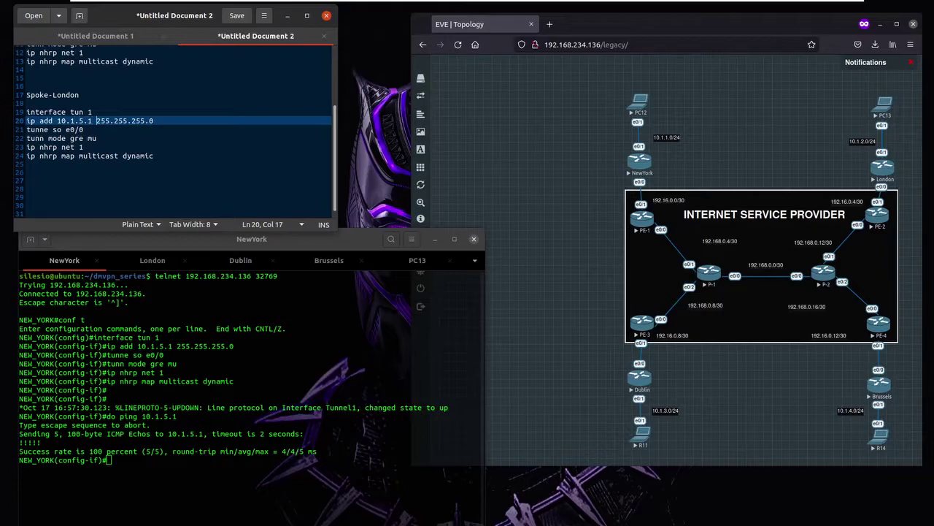
key(BackSpace)
text(2)
Replace the tunnel mode line in the Spoke-London block with "tunn des 192.16.0.2".
key(Down)
key(Down)
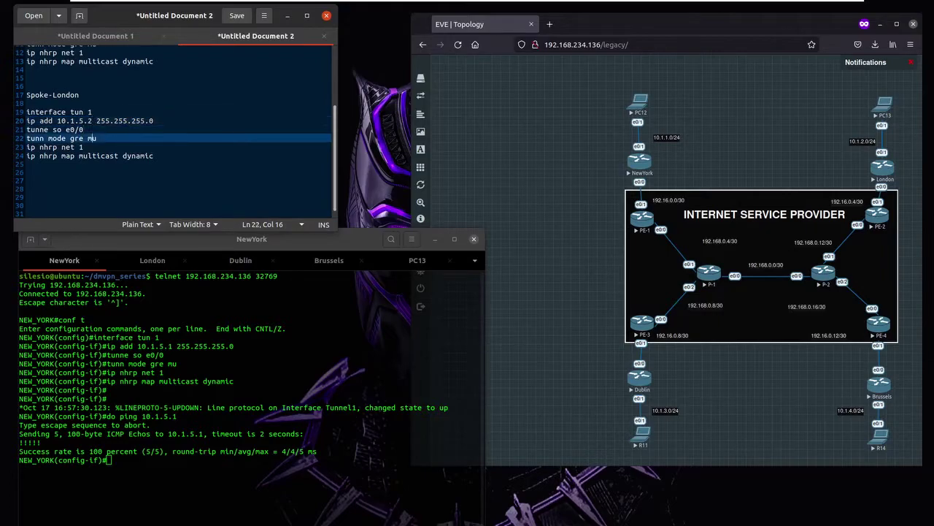
key(Up)
key(Down)
key(BackSpace)
key(BackSpace)
key(BackSpace)
key(BackSpace)
key(BackSpace)
key(BackSpace)
key(BackSpace)
key(BackSpace)
key(BackSpace)
key(BackSpace)
text(desti)
key(BackSpace)
key(BackSpace)
key(BackSpace)
text(10.1.)
key(BackSpace)
key(BackSpace)
text(192.16.0.2)
Insert the next-hop server line "ip nhrp nhs 10.1.5.1" after "ip nhrp net 1" in the Spoke-London block.
click(84, 147)
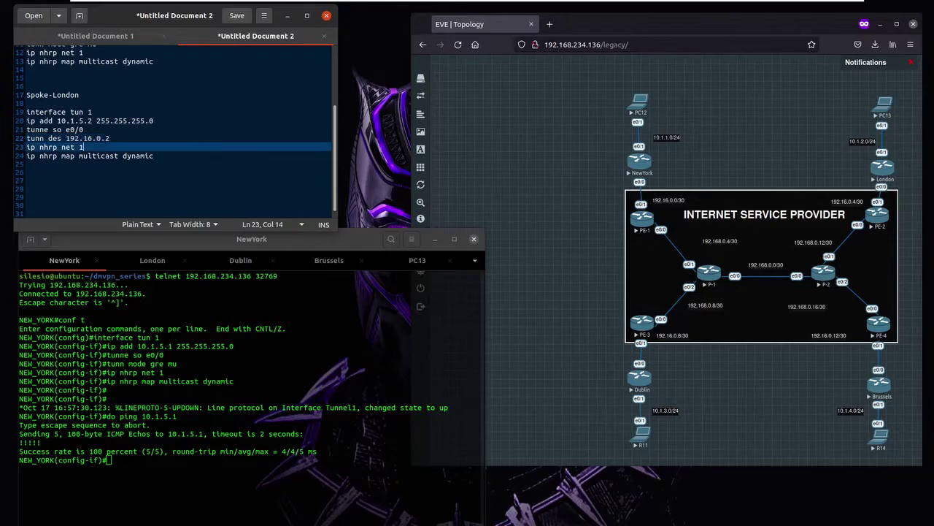
click(110, 156)
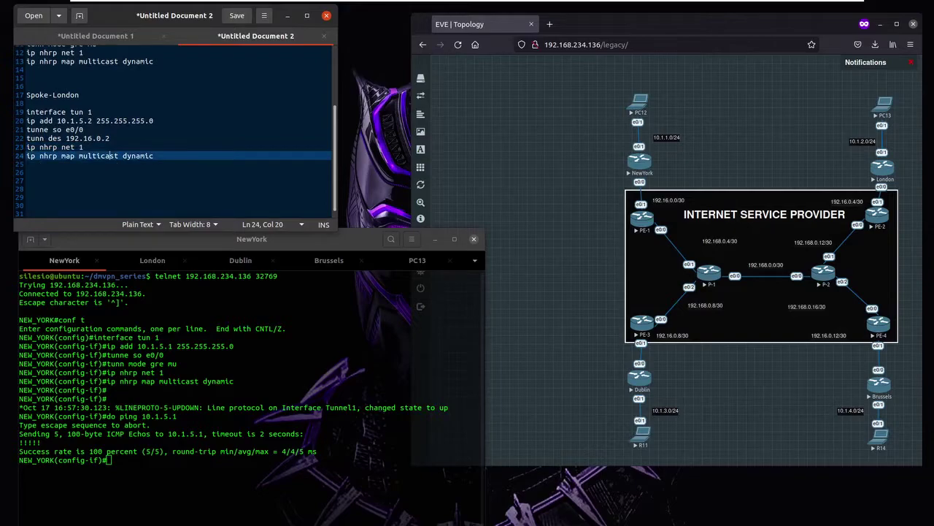
key(Up)
key(End)
key(Return)
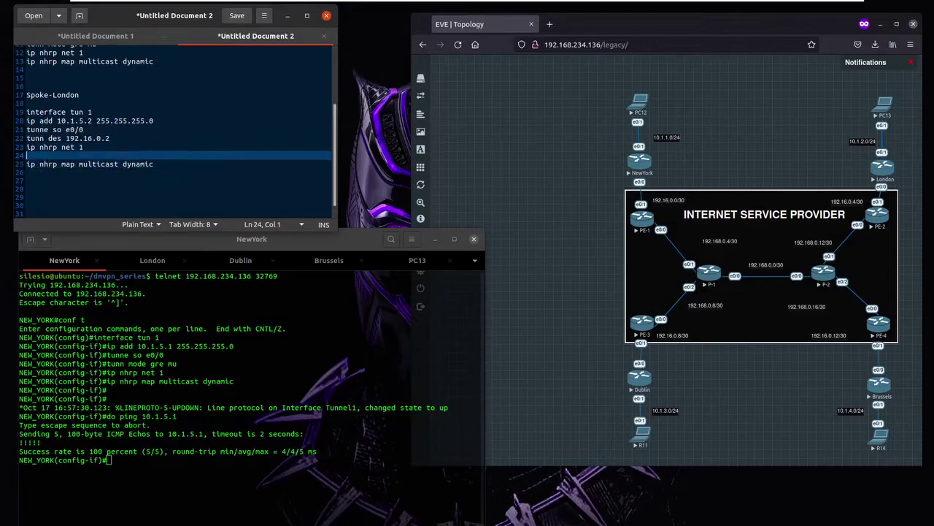
text(ip nhrp nhs)
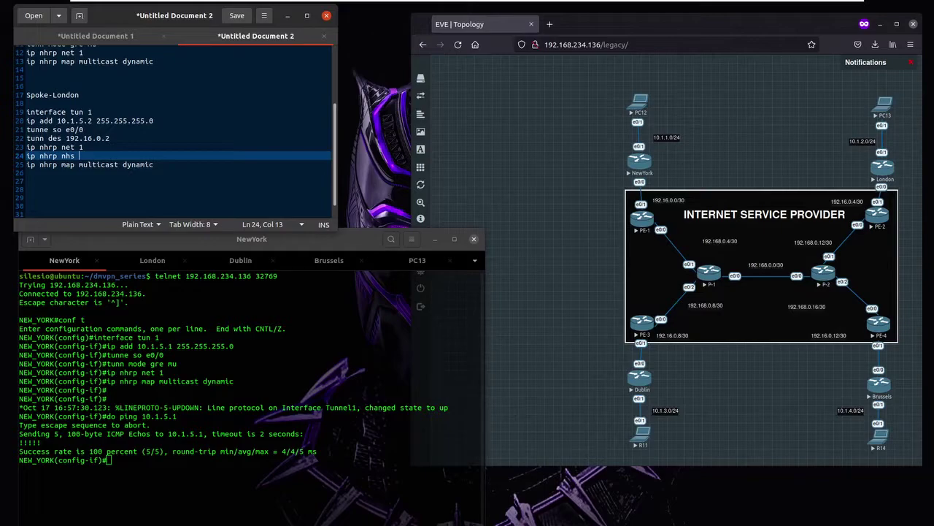
text(10.1.5.1)
key(Return)
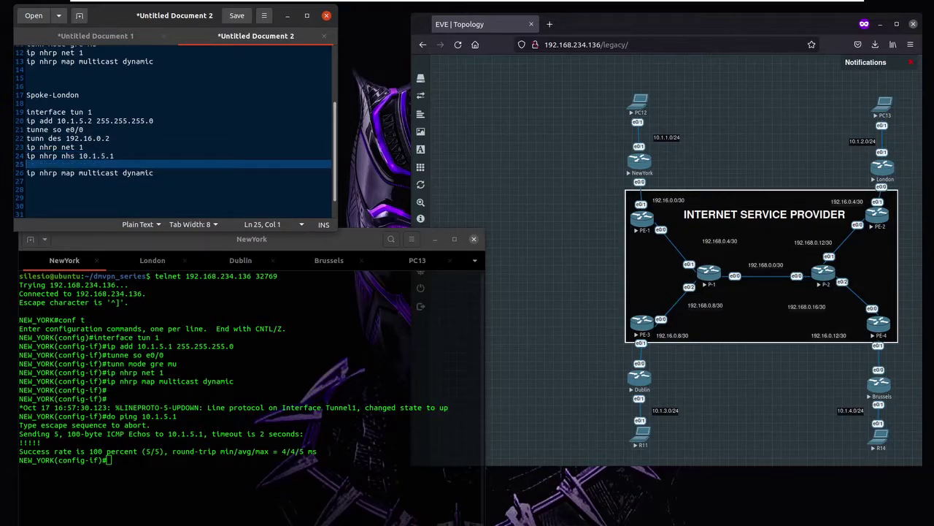
Add the mapping line "ip nhrp map 10.1.5.1 192.16.0.2" below the next-hop server line.
text(ip nhrp ma)
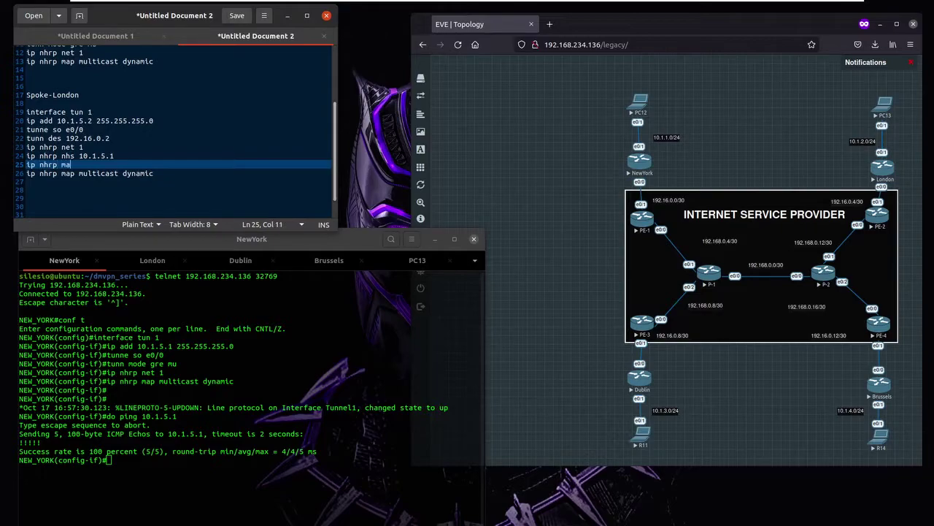
text(p )
text(10.1.)
text(.)
text(5.1 19)
text(2.16.0.2)
Review the next-hop server and address mapping lines in the Spoke-London block, highlighting the mapped address 192.16.0.2.
key(shift+Up)
key(shift+Up)
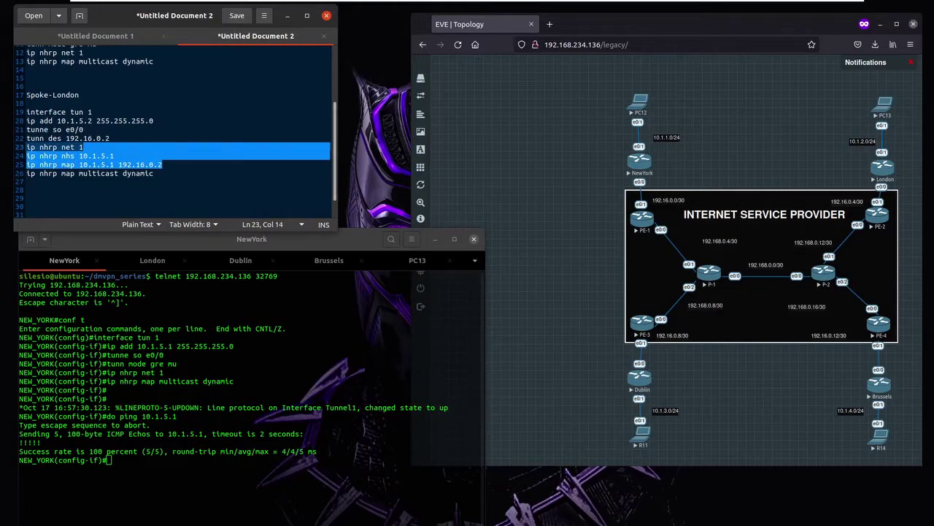
click(114, 155)
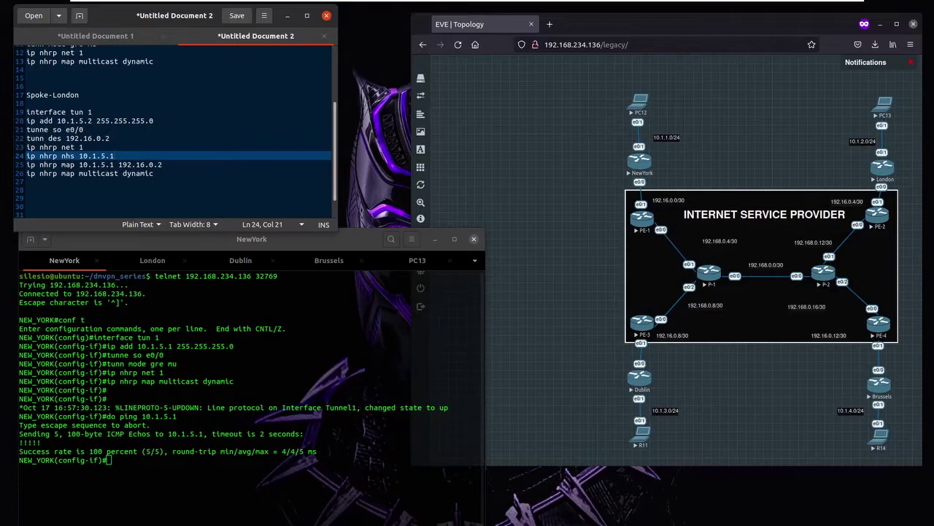
click(163, 164)
key(shift+Left)
key(shift+Left)
key(shift+Left)
key(shift+Left)
key(shift+Left)
key(shift+Left)
key(shift+Left)
key(shift+Left)
key(shift+Left)
key(shift+Left)
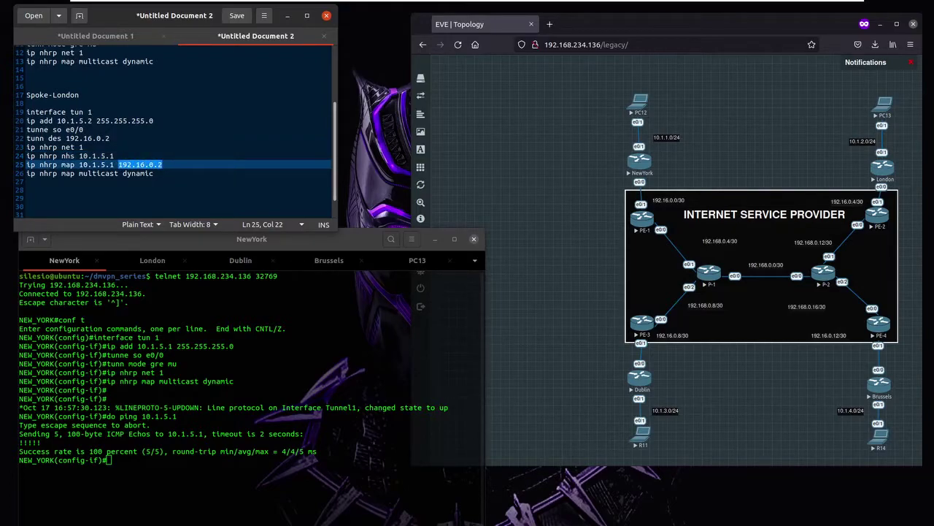
key(Down)
key(Down)
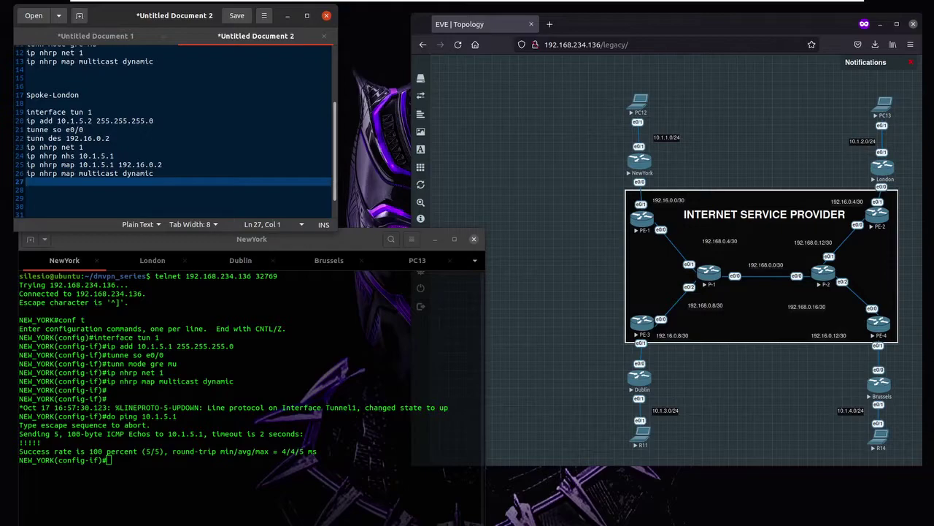
Copy the complete Spoke-London tunnel configuration block, from "interface tun 1" through "ip nhrp map multicast dynamic".
key(Down)
key(shift+Up)
key(shift+Up)
key(shift+Up)
key(shift+Up)
key(shift+Up)
key(shift+Up)
key(shift+Up)
key(shift+Up)
key(shift+Up)
key(shift+Up)
key(ctrl+c)
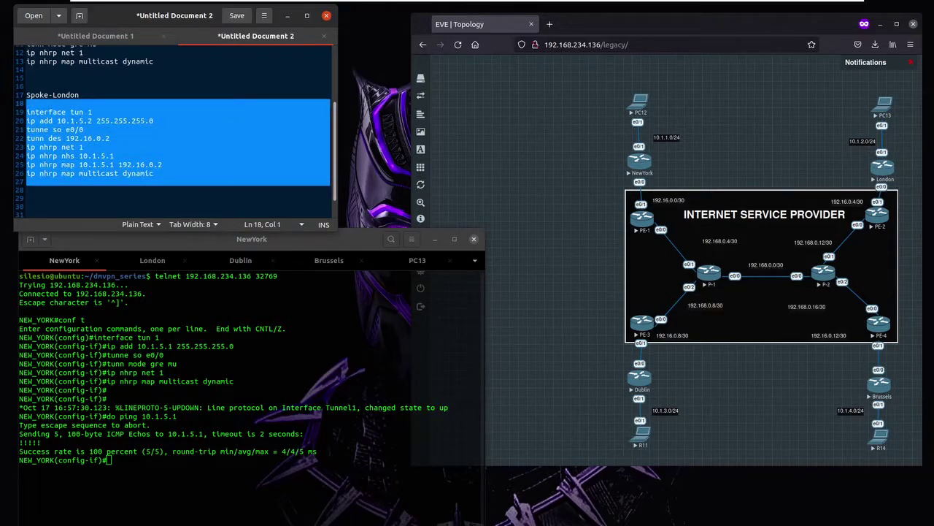
Enter global configuration mode on the London router and apply the copied Spoke-London tunnel configuration.
click(152, 261)
right_click(229, 325)
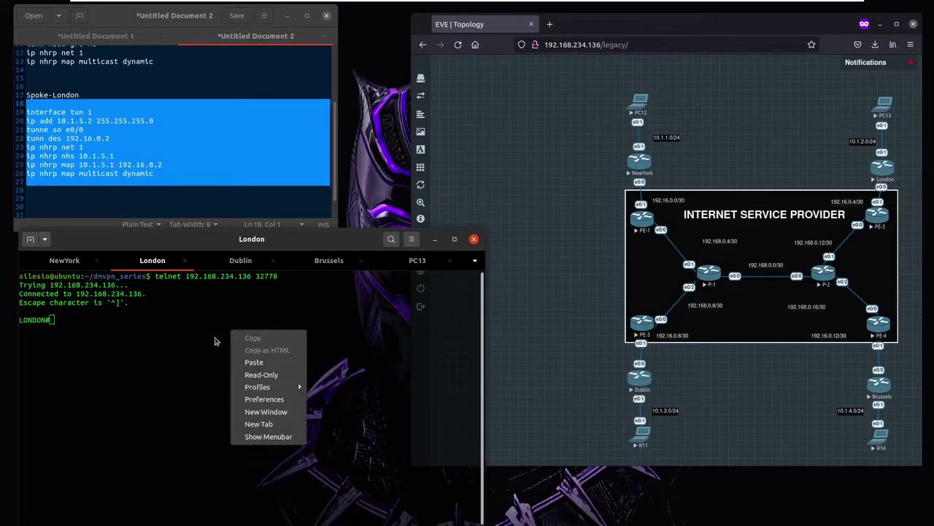
click(179, 373)
text(conf t)
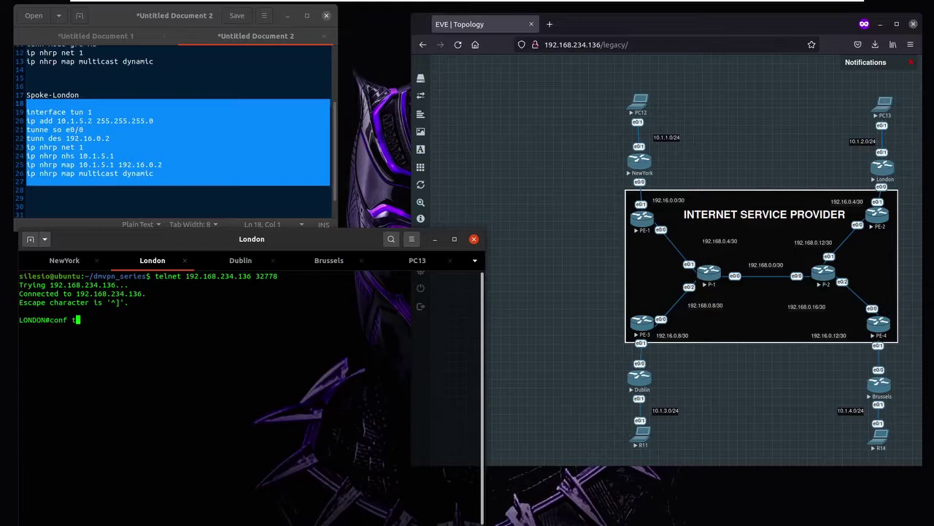
key(Return)
right_click(221, 367)
click(239, 402)
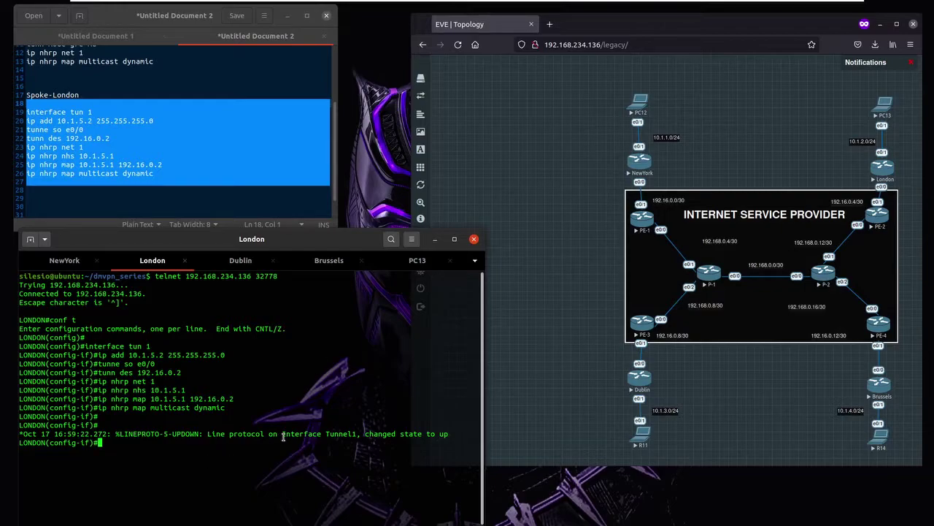
Ping tunnel address 10.1.5.1 from London and display the DMVPN table on NewYork, highlighting the attribute of peer 10.1.5.2.
text(do ping 10.1.5.2)
click(73, 261)
text(do sh d)
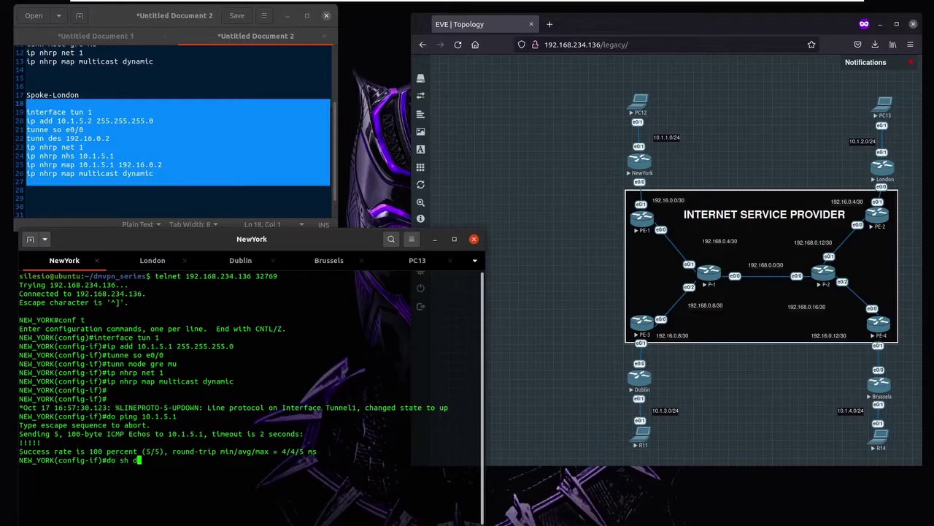
text(mvpn)
key(Return)
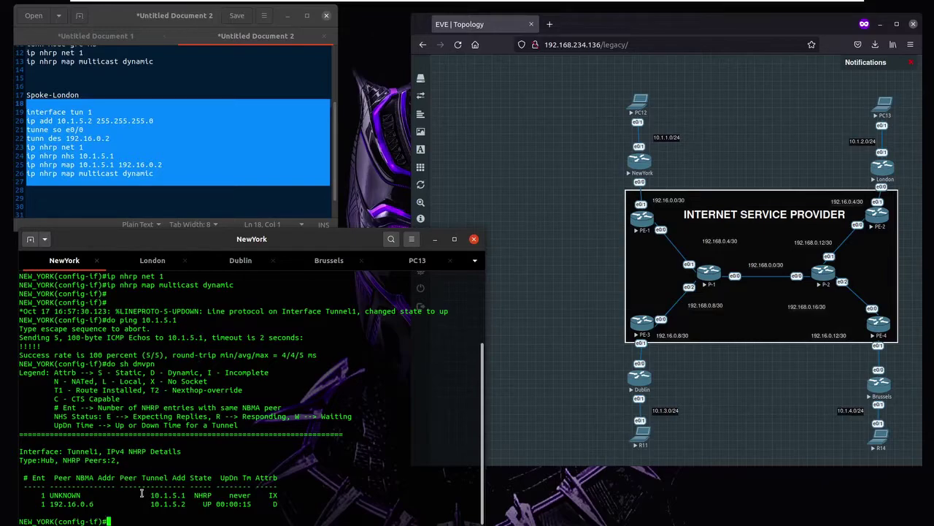
drag(272, 505, 288, 504)
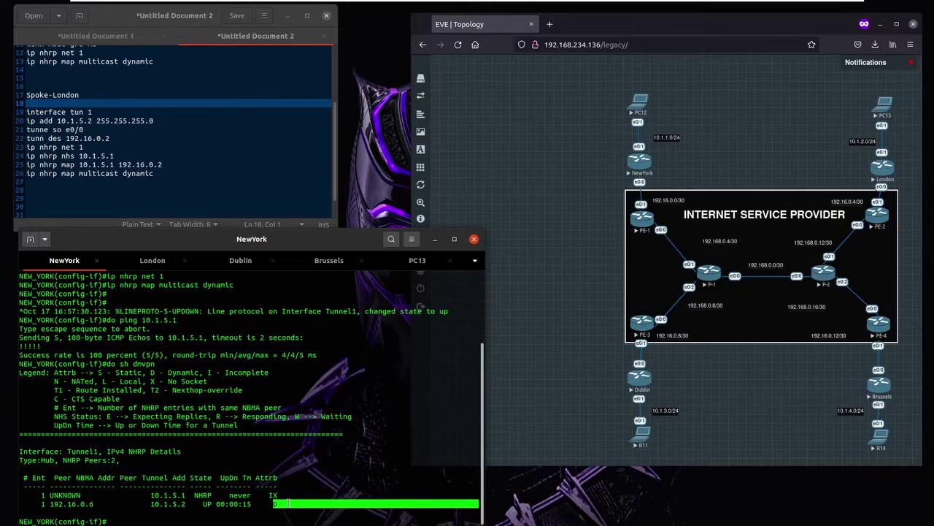
click(169, 262)
key(Return)
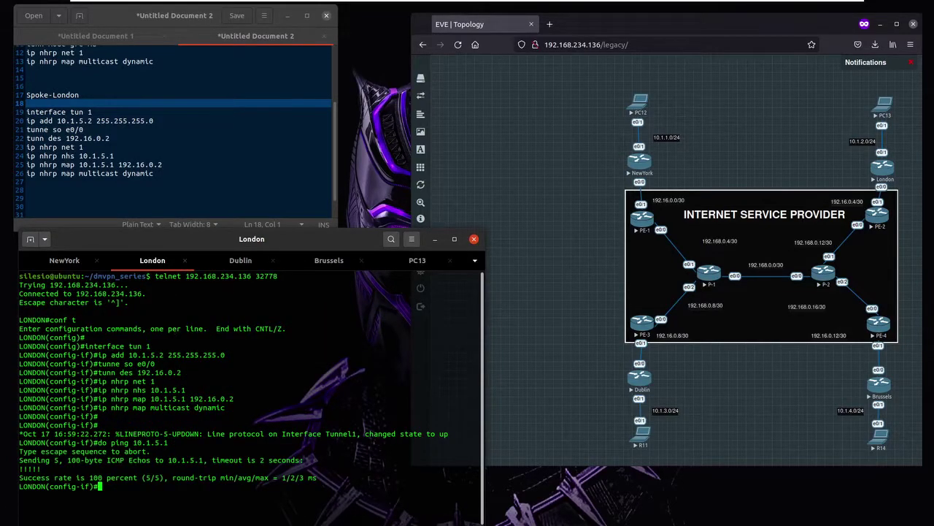
Duplicate the Spoke-London block, including its heading, below the original in the text document.
click(67, 184)
scroll(70, 186, down, 2)
scroll(70, 189, up, 3)
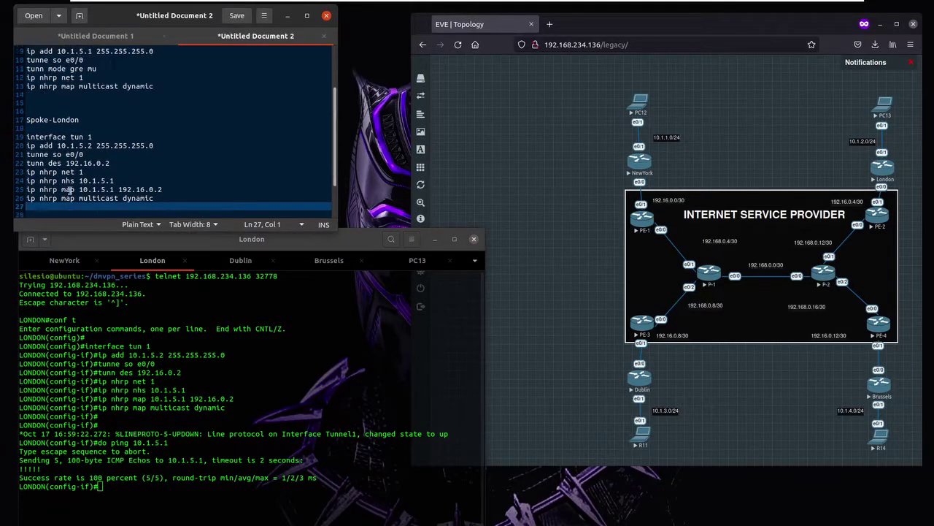
scroll(70, 189, down, 2)
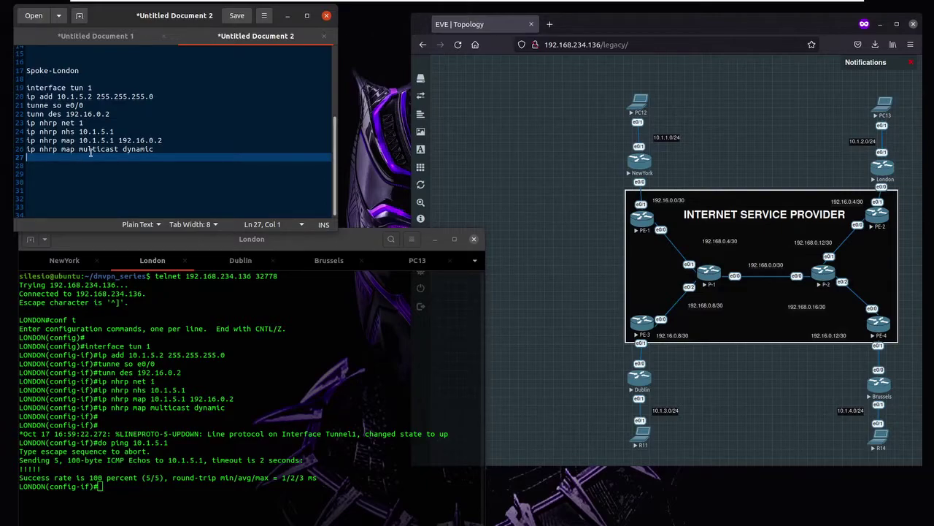
drag(69, 160, 24, 70)
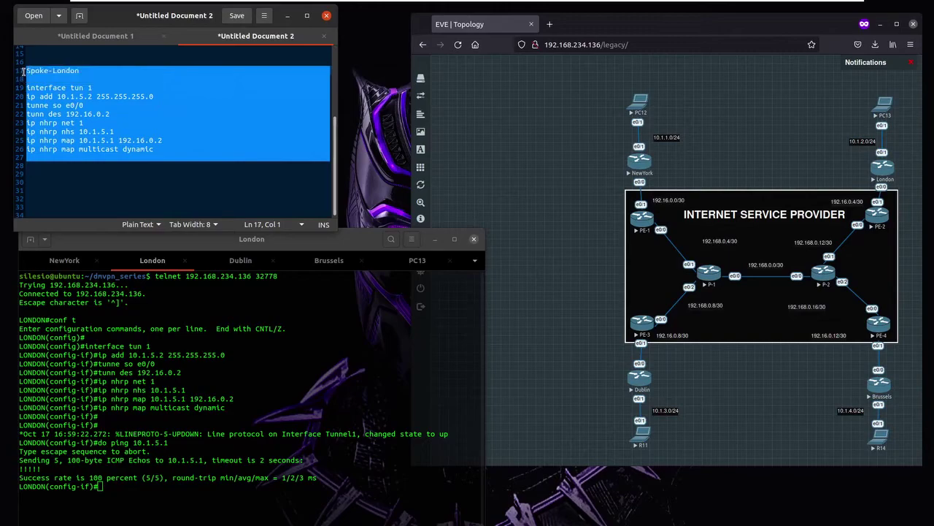
key(ctrl+c)
click(56, 167)
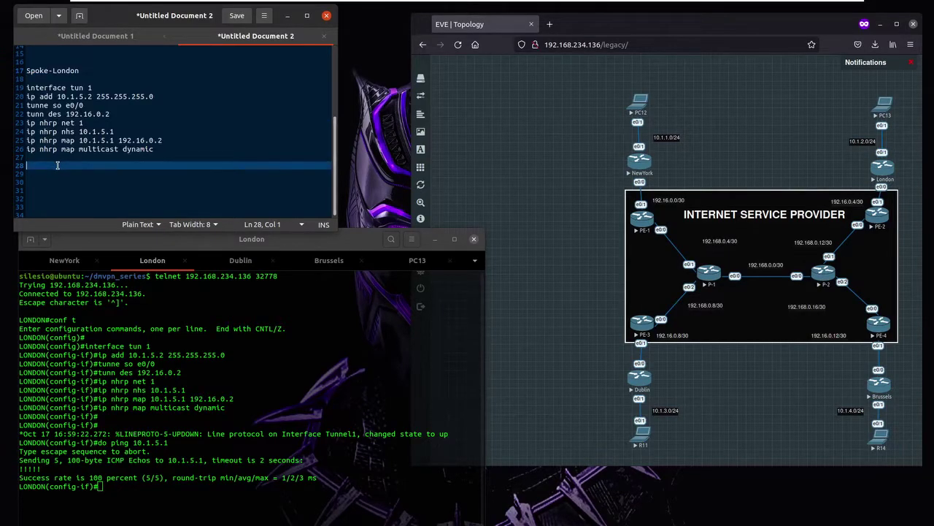
key(ctrl+v)
Rename the duplicated block's heading to "Spoke-Dublin".
click(100, 118)
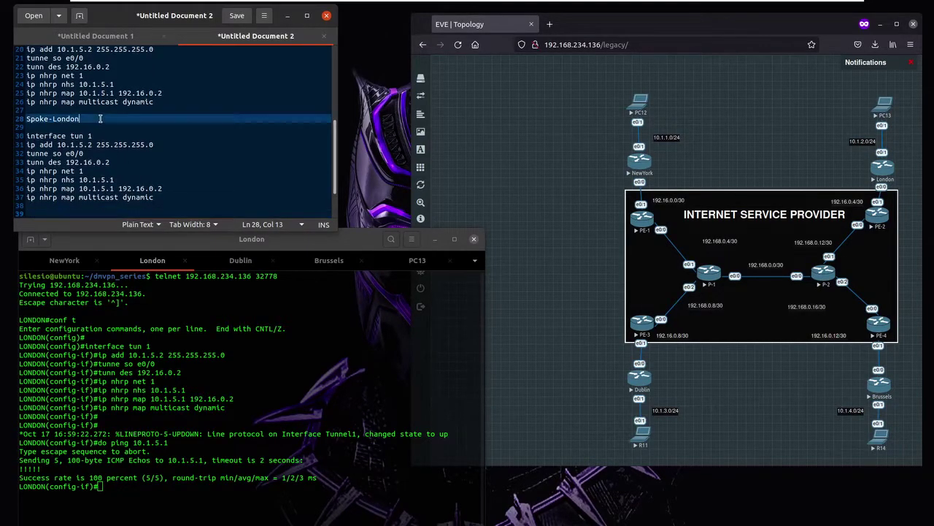
key(BackSpace)
key(BackSpace)
key(BackSpace)
key(BackSpace)
text(blin)
Set the tunnel IP address in the Spoke-Dublin block to 10.1.5.3.
key(Down)
key(Down)
key(Down)
key(Right)
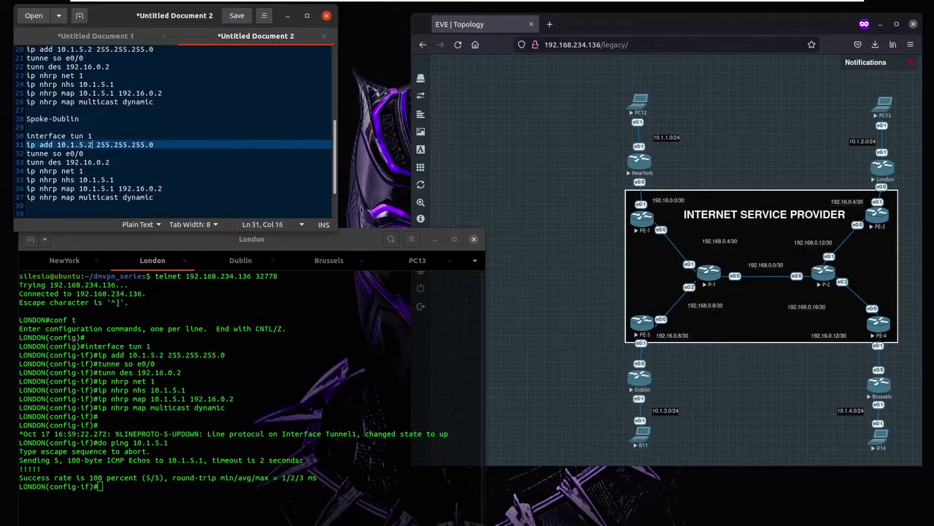
key(BackSpace)
text(3)
Copy the Spoke-Dublin tunnel configuration, from "interface tun 1" through "ip nhrp map multicast dynamic".
key(Down)
key(Down)
key(Down)
key(Down)
key(Down)
key(Down)
key(Down)
key(Down)
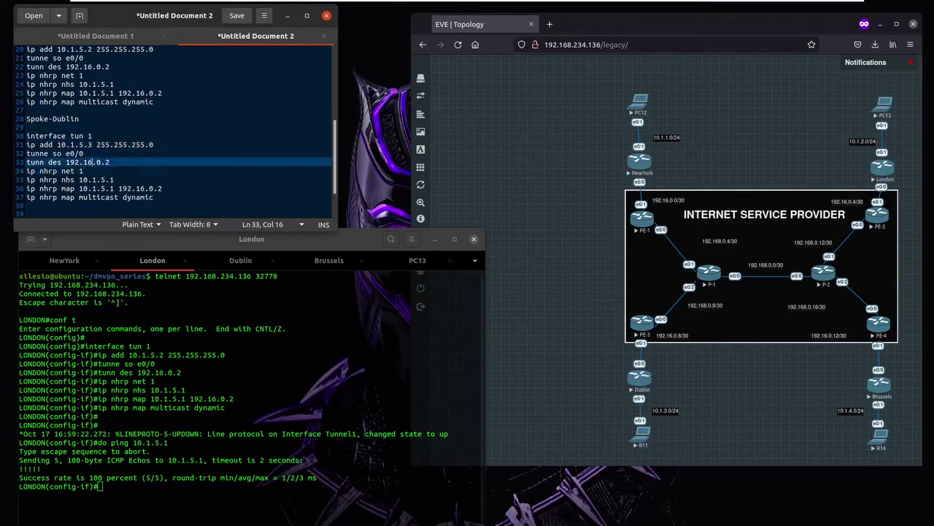
key(shift+Up)
key(shift+Up)
key(shift+Up)
key(shift+Up)
key(shift+Up)
key(shift+Up)
key(shift+Up)
key(shift+Up)
key(shift+Up)
key(shift+Up)
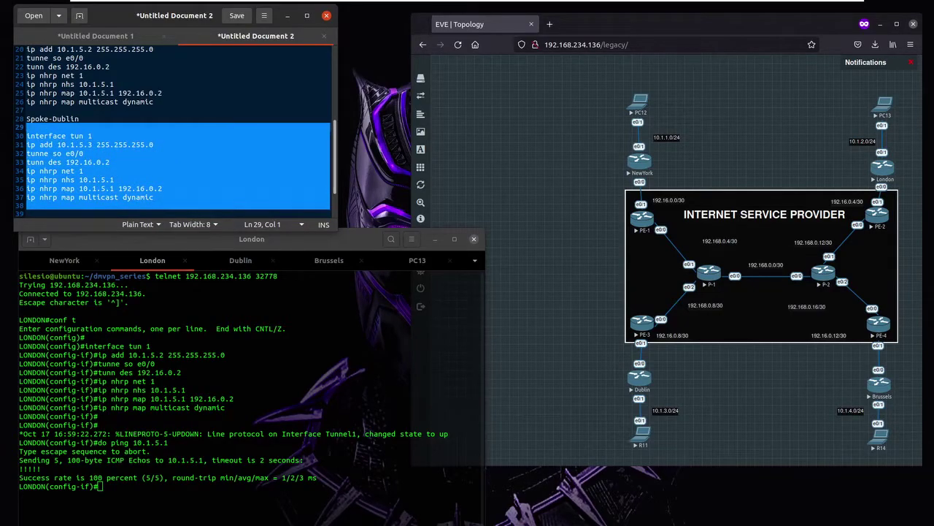
Enter global configuration mode on the Dublin router and apply the copied Spoke-Dublin tunnel configuration.
click(244, 264)
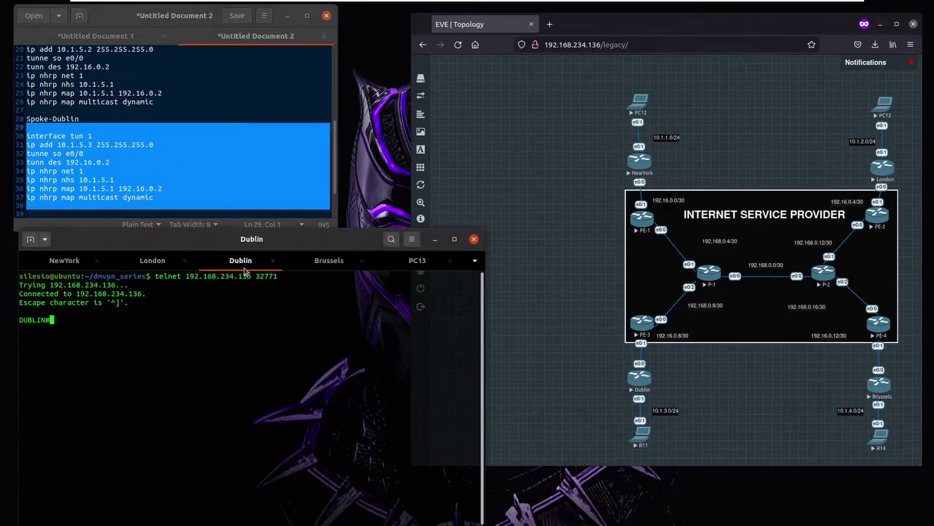
text(conf t)
key(Return)
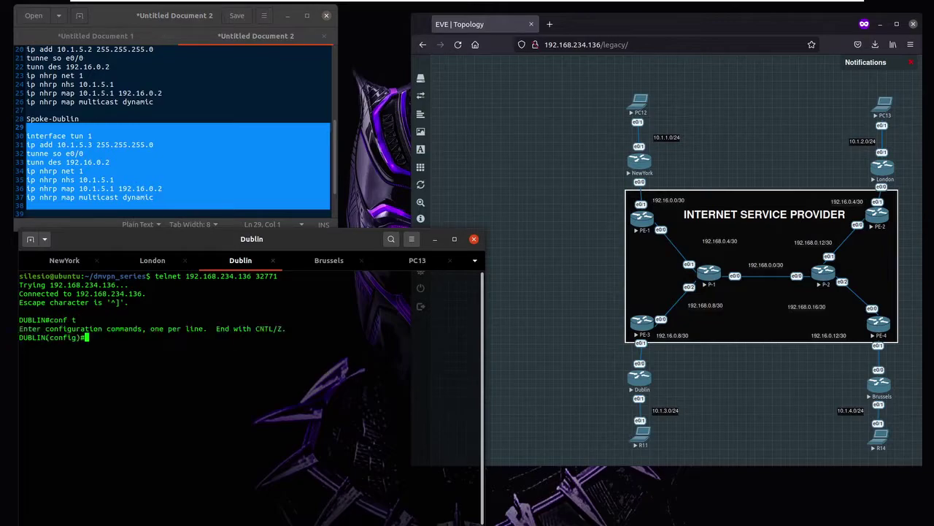
right_click(242, 329)
click(265, 358)
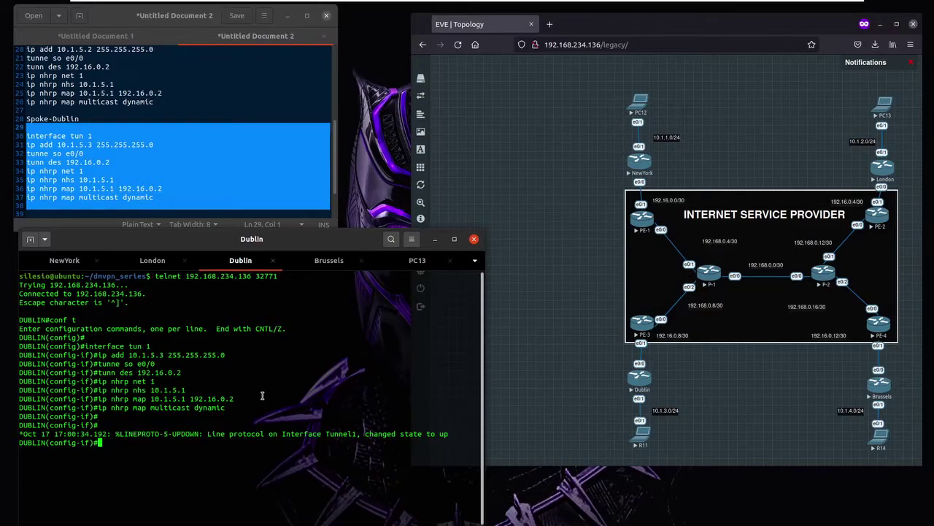
Display the DMVPN status on Dublin and ping the hub's tunnel address 10.1.5.1.
text(do sh dmvpn)
key(Return)
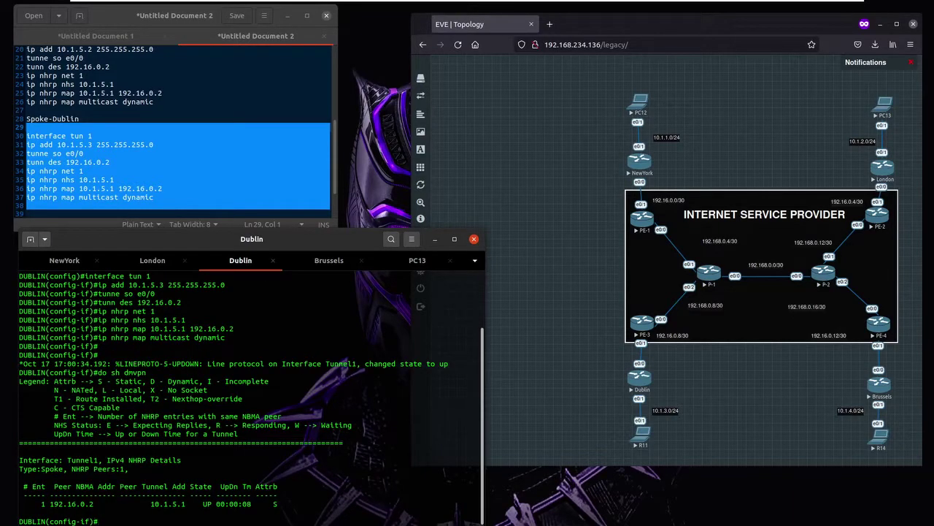
text(do ping 10.1.5.1)
key(Return)
Ping London's tunnel address 10.1.5.2 from Dublin and display the DMVPN status again.
key(Up)
key(BackSpace)
text(2)
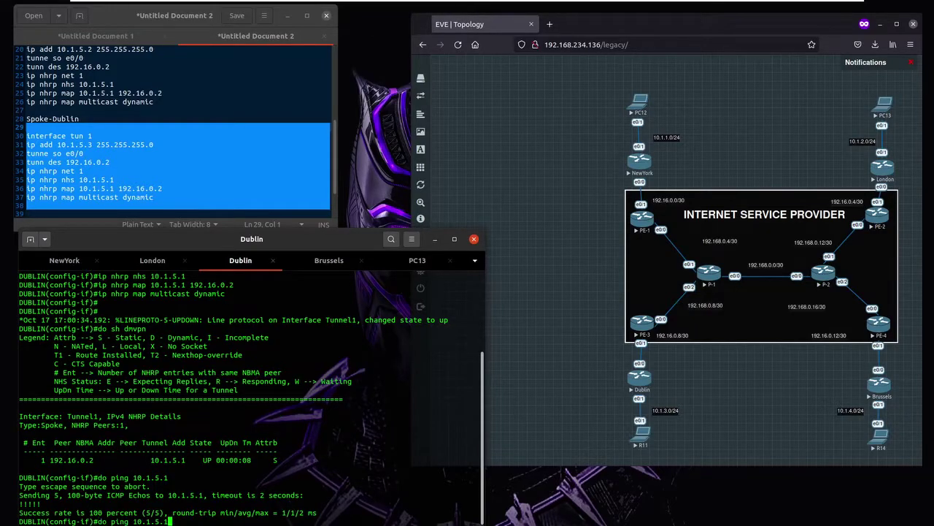
key(Return)
key(Up)
key(Up)
key(Up)
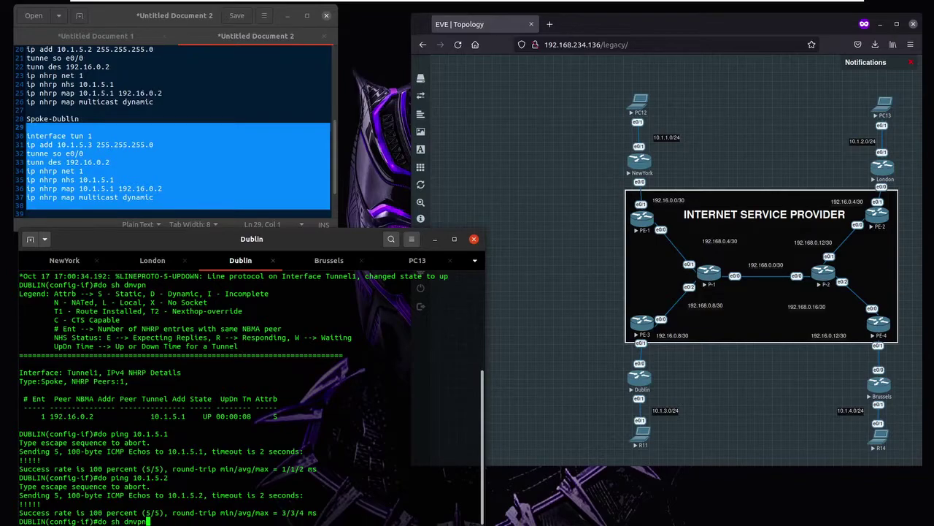
key(Return)
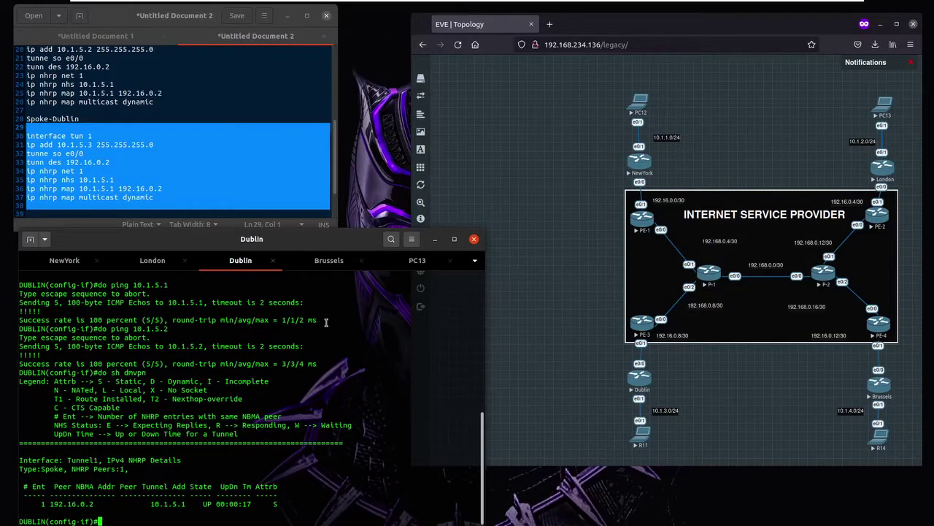
Enable OSPF process 1 in area 0 on the NewYork router's tunnel 1 interface.
click(213, 180)
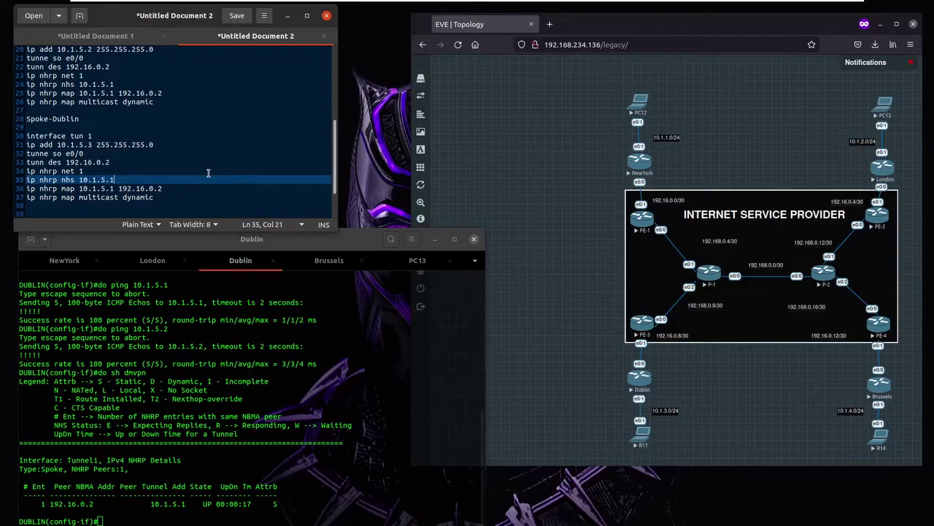
click(70, 262)
text(ip )
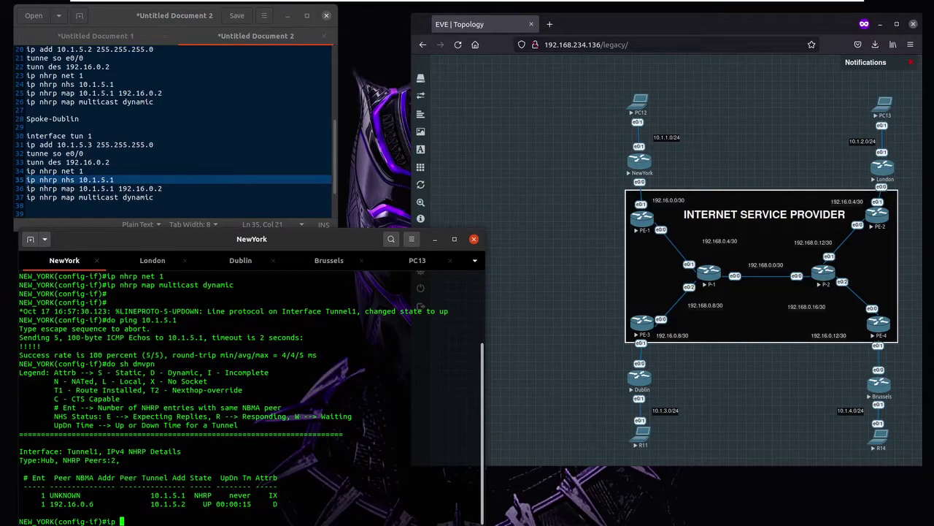
text(ospf 1 area 0)
key(Return)
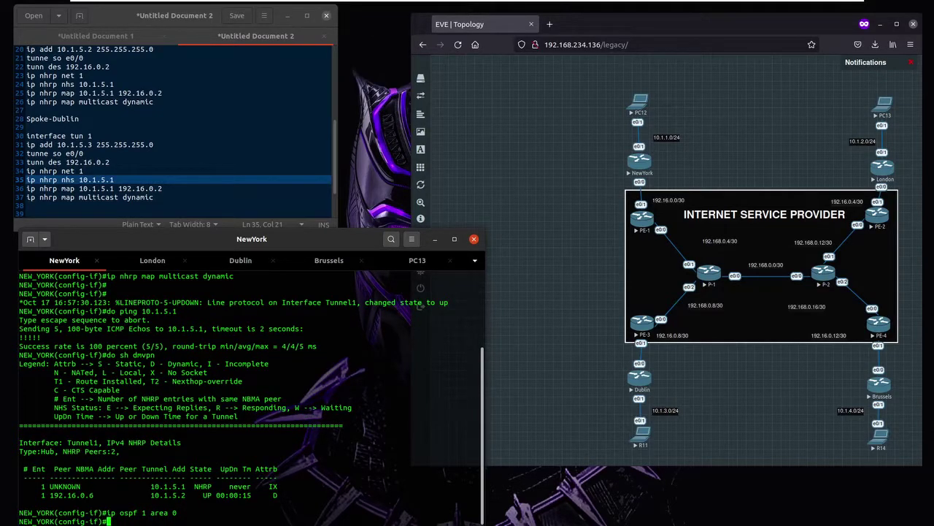
Enable OSPF process 1 in area 0 on the London router's tunnel 1 interface.
click(151, 262)
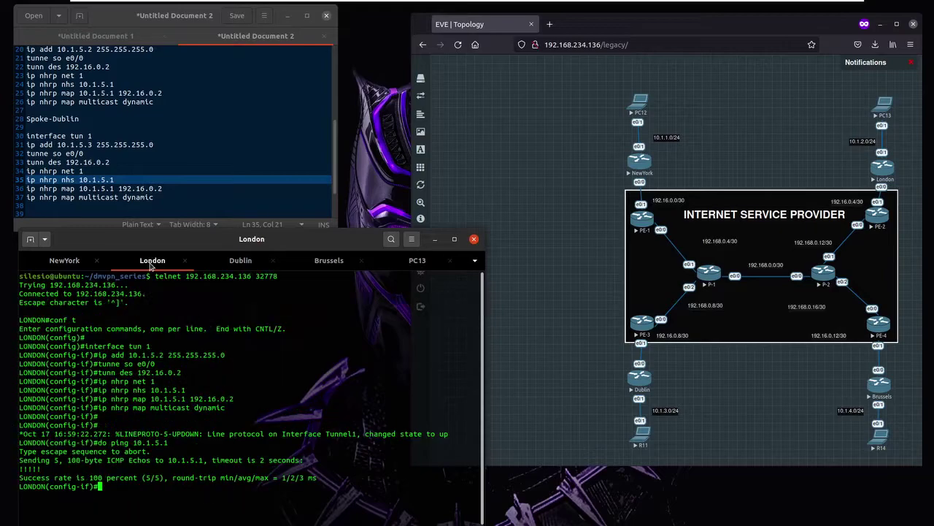
text(ip ospf 1 area 0)
key(Return)
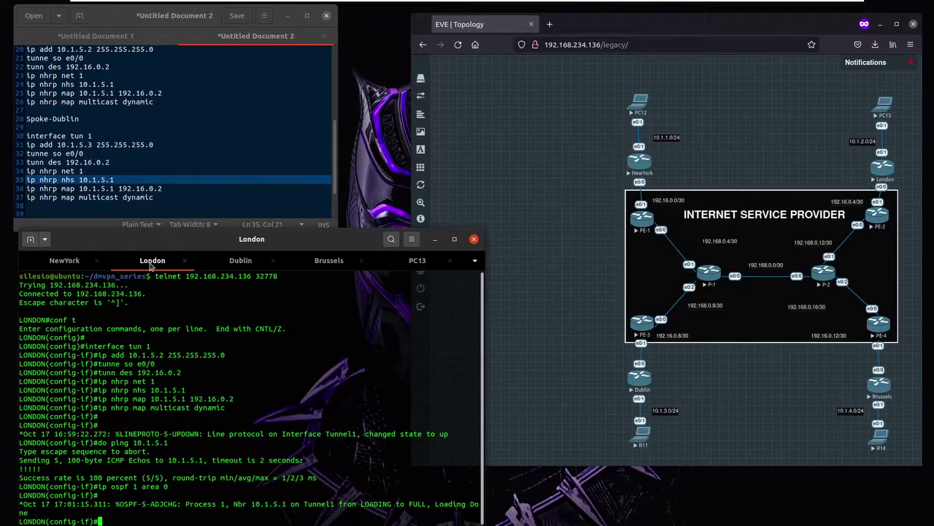
Enable OSPF process 1 in area 0 on the London router's e0/1 interface.
text(int e0/1)
key(Return)
text(ip ospf 1  ar)
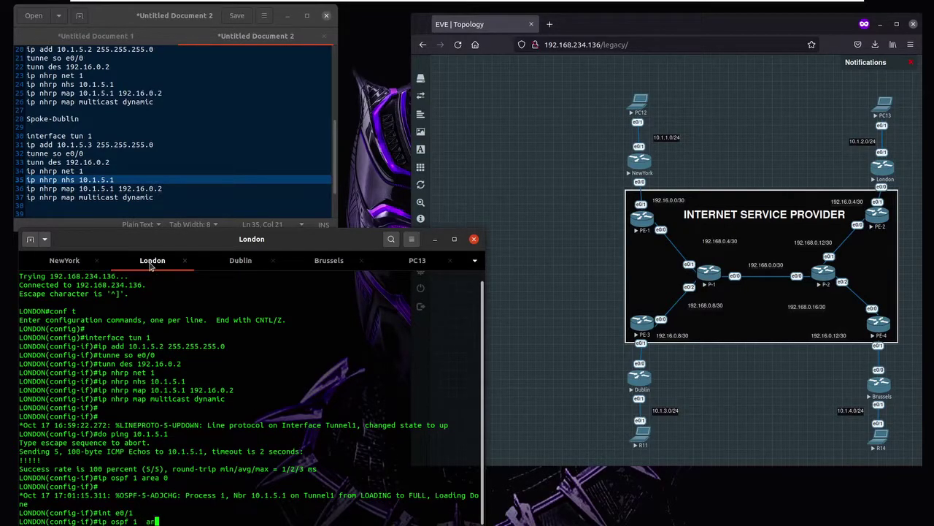
text(ea 0)
key(Return)
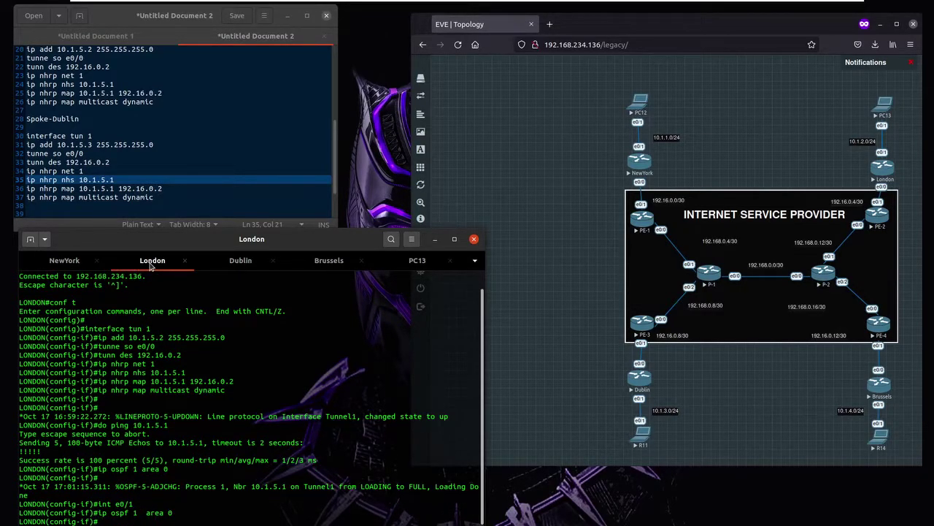
Enable OSPF process 1 in area 0 on the NewYork router's e0/1 interface.
key(ctrl+Page_Up)
text(int e0/1)
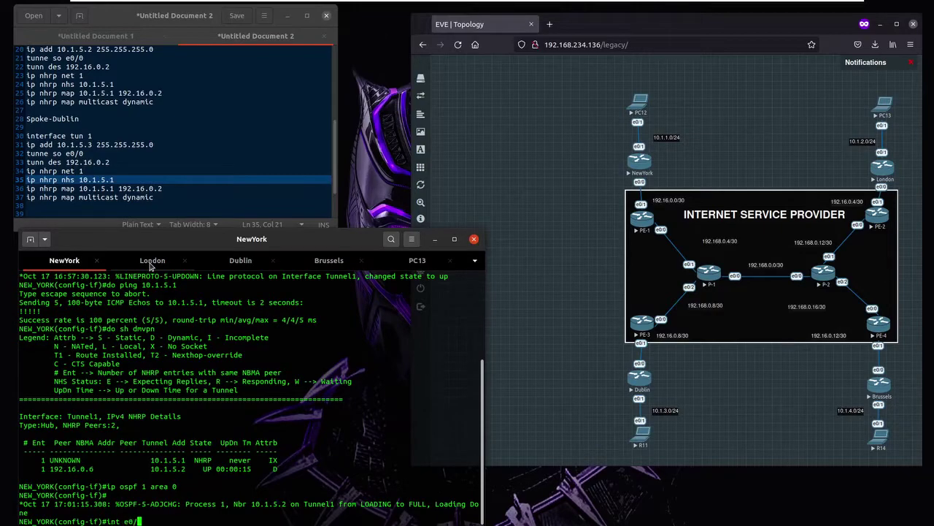
key(Return)
text(ip ospf 1  area 0)
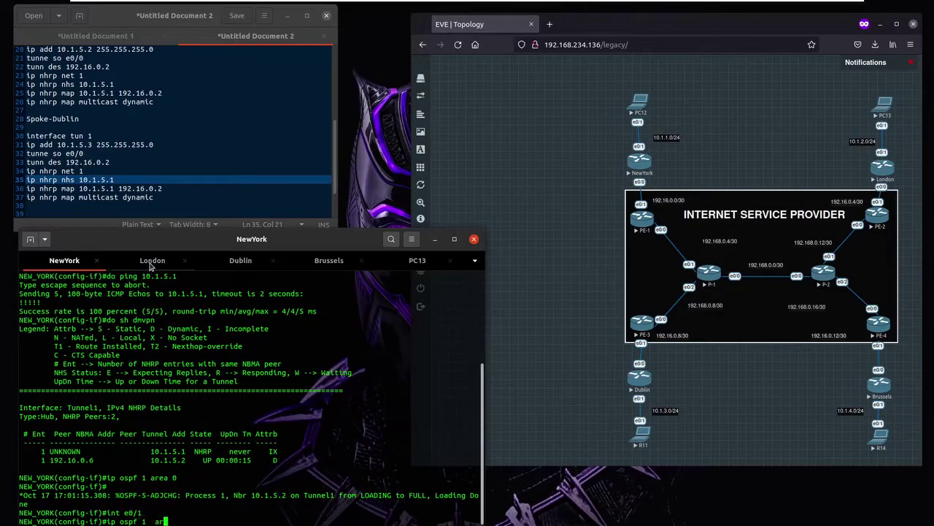
key(Return)
Display the OSPF neighbors and the OSPF routes on the NewYork router.
text(do sh )
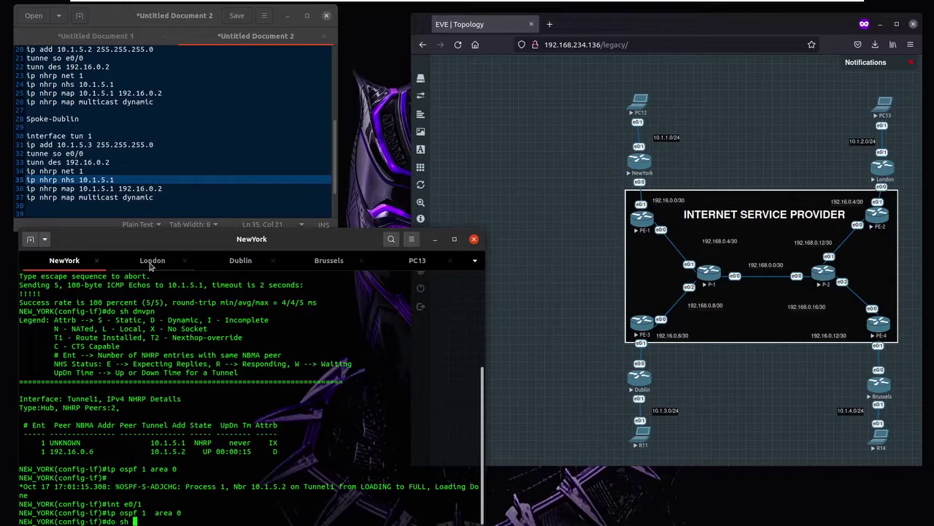
text(ip ospf nei)
key(Return)
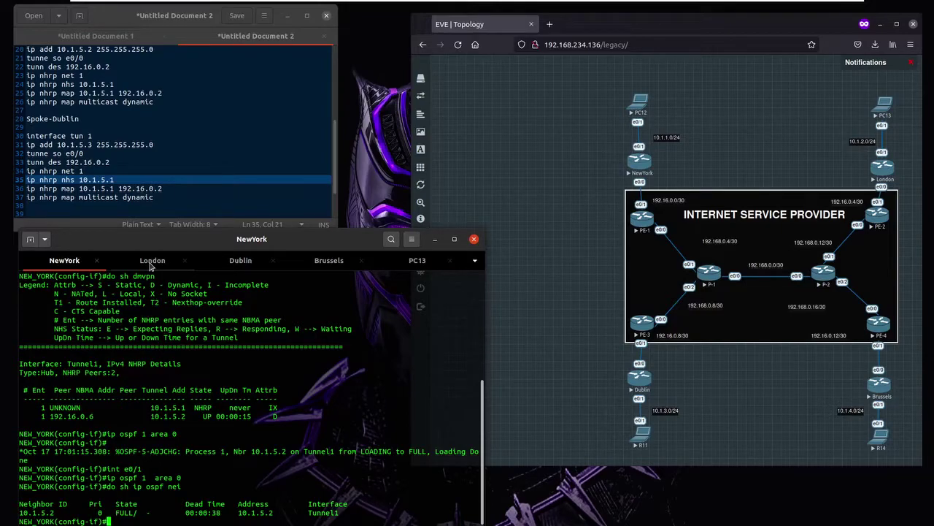
text(do sh ip route ospf)
key(Return)
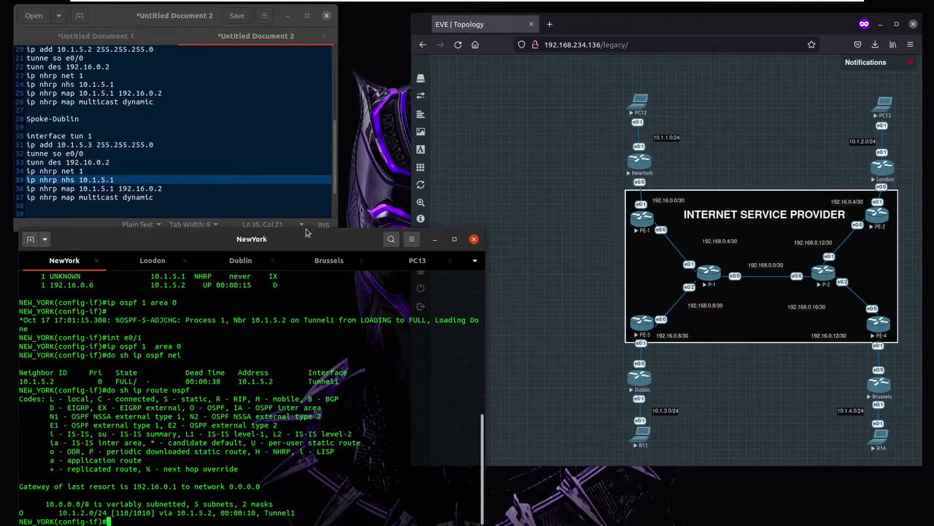
Trace the route from PC13 to 10.1.1.2.
click(394, 263)
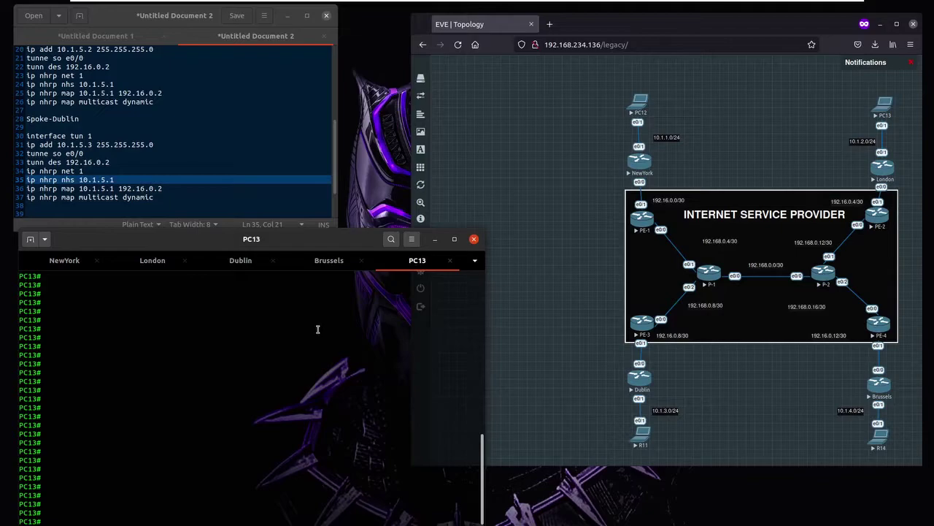
text(ping)
key(Up)
key(Return)
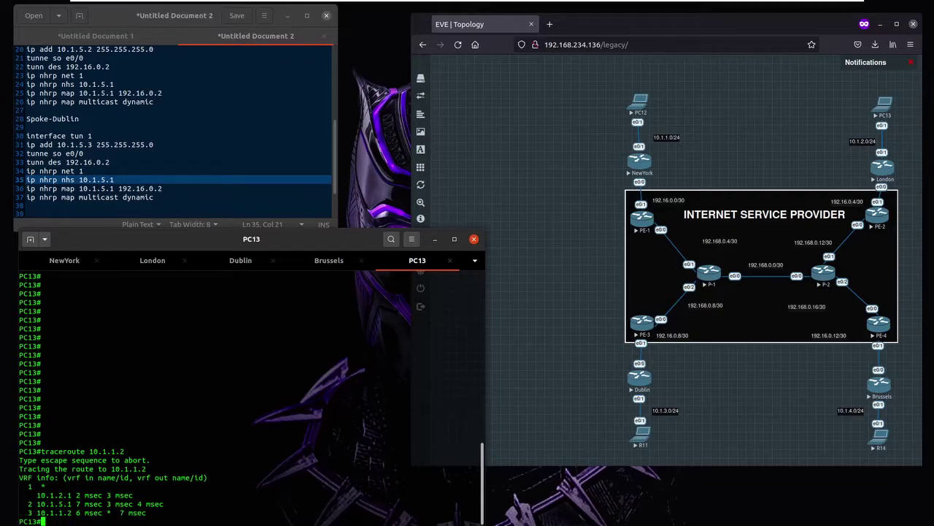
Enable OSPF process 1 in area 0 on the Dublin router's tunnel 1 interface and check the NewYork console messages.
click(239, 261)
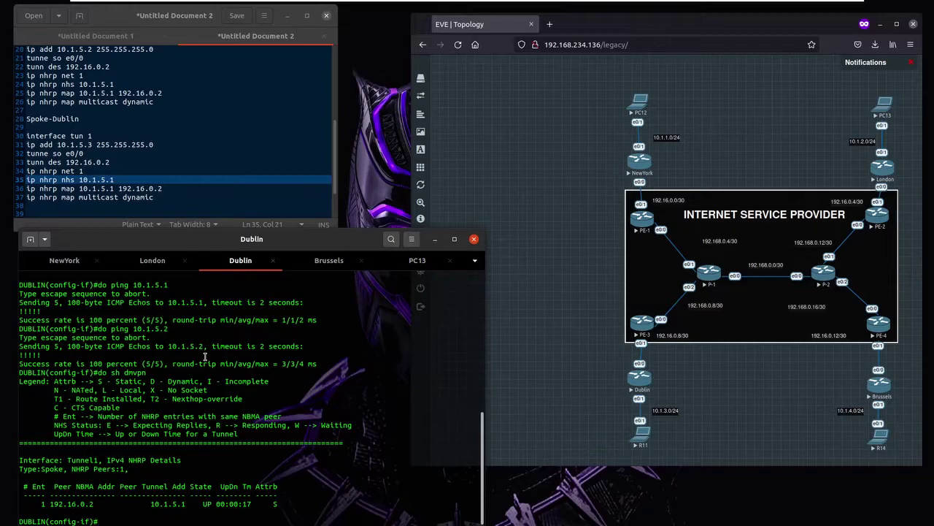
text(ip ospf  1 area 0)
key(Return)
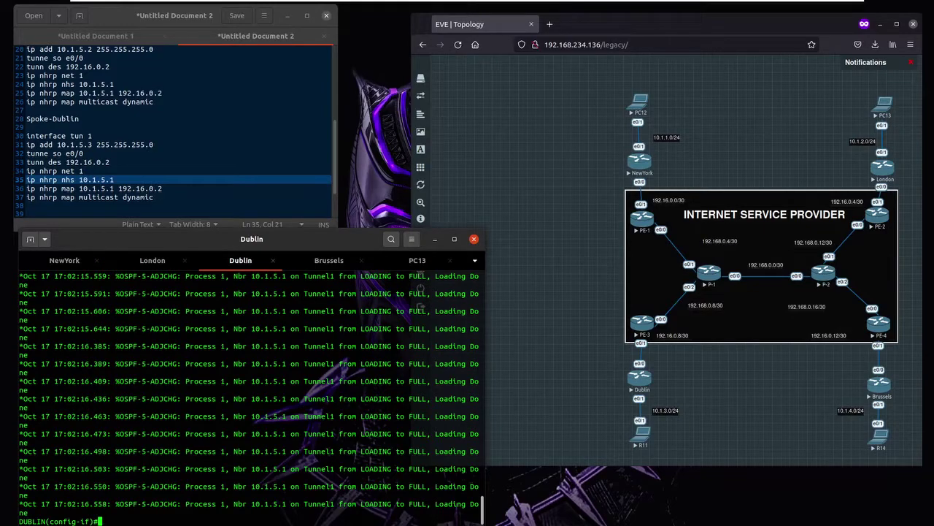
click(61, 261)
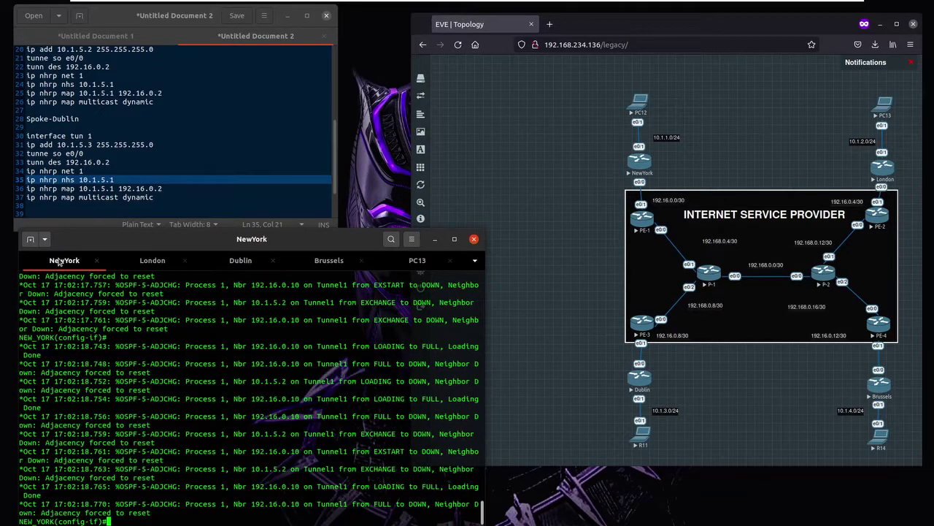
click(219, 262)
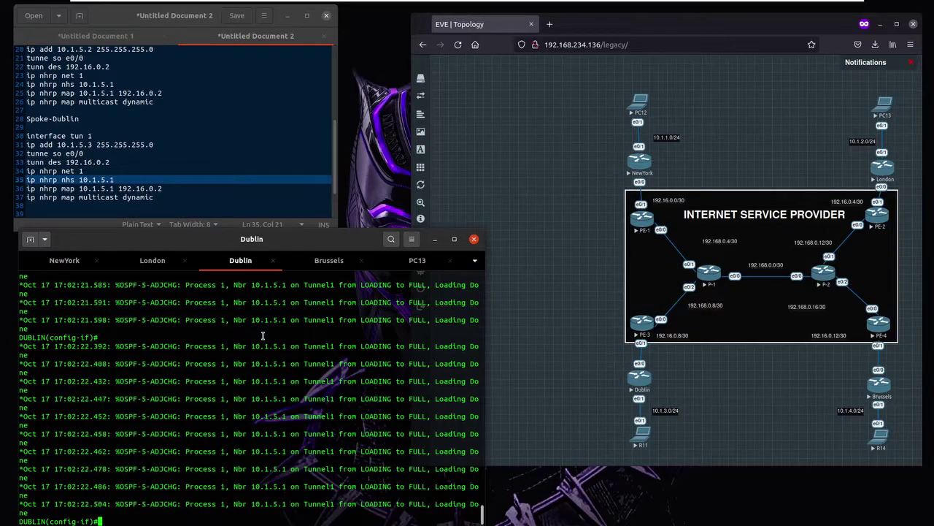
Remove OSPF process 1 area 0 from the Dublin router's tunnel 1 interface.
text(ip ospf  1 area 0)
key(Return)
key(Up)
key(ctrl+a)
text(no)
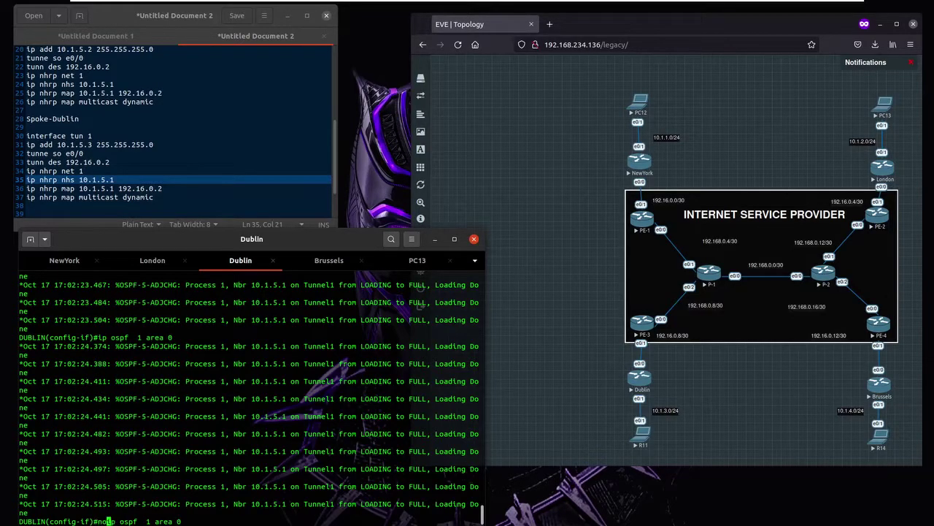
key(Return)
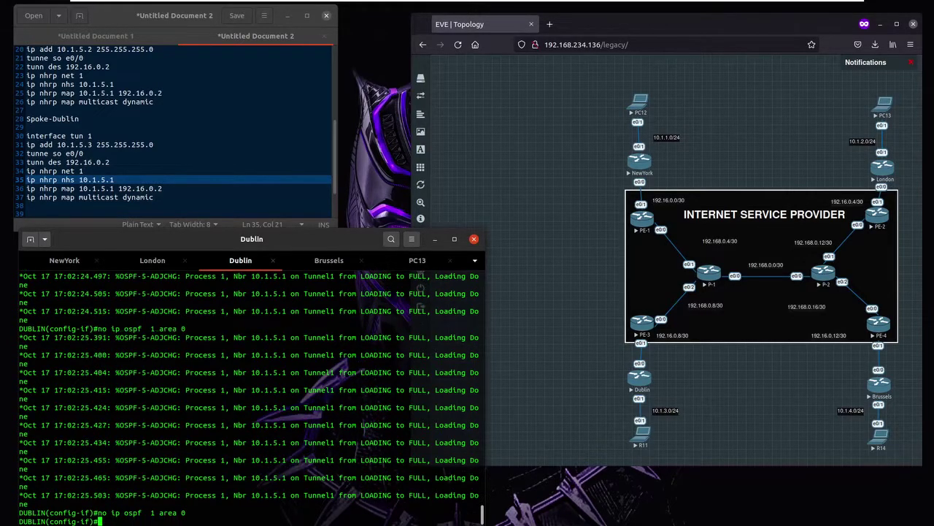
Display the OSPF details of tunnel 1 on the NewYork router and examine the network type and the hello, dead and wait timers.
click(78, 261)
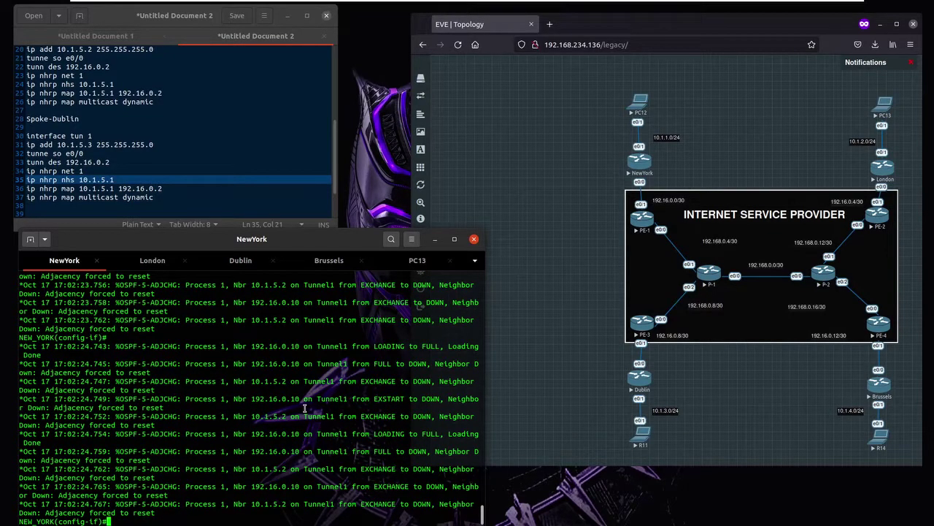
key(Return)
key(Return)
key(Return)
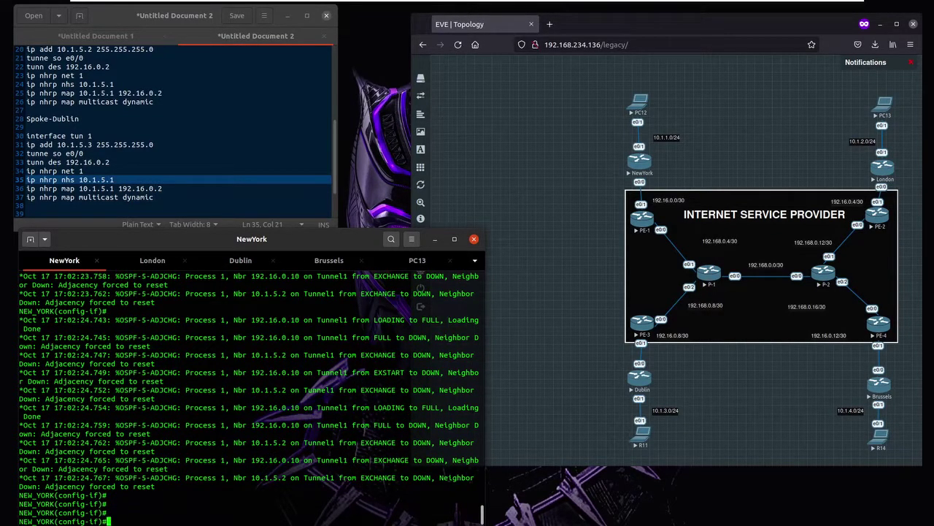
text(do sh ip ospf int tun 1)
key(Return)
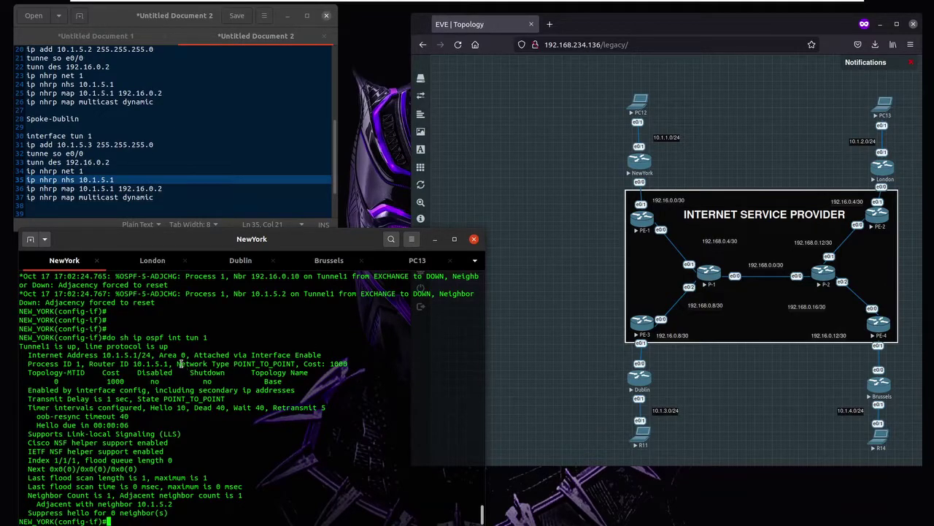
drag(178, 363, 299, 364)
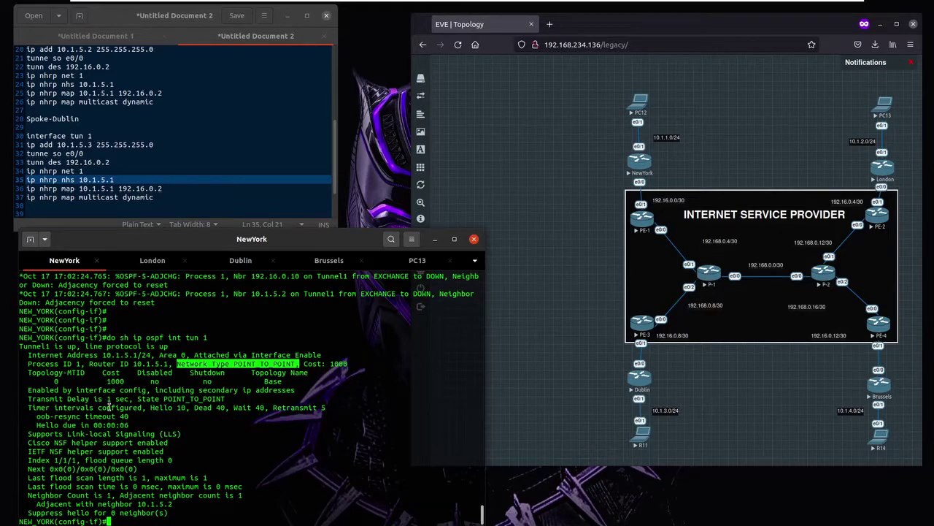
drag(150, 407, 268, 407)
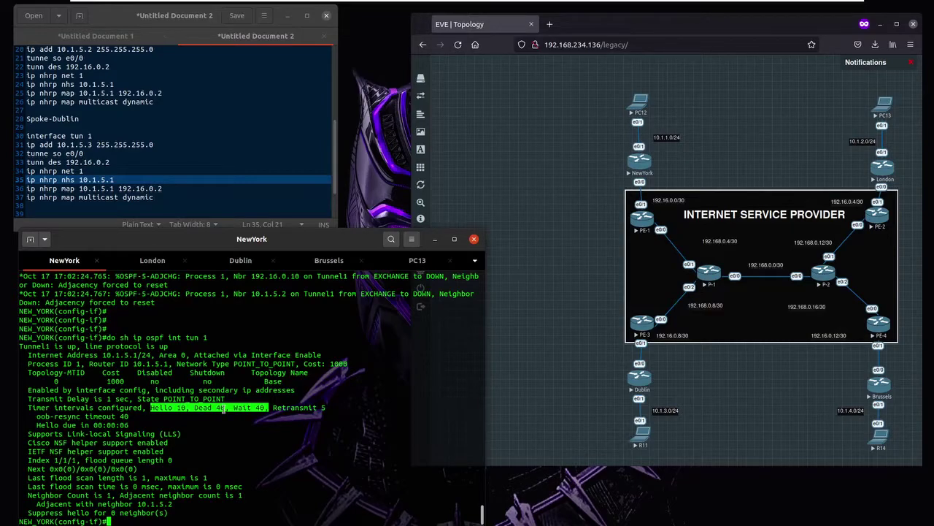
Display the OSPF details of tunnel 1 on the London router and examine the hello and dead timers.
click(161, 268)
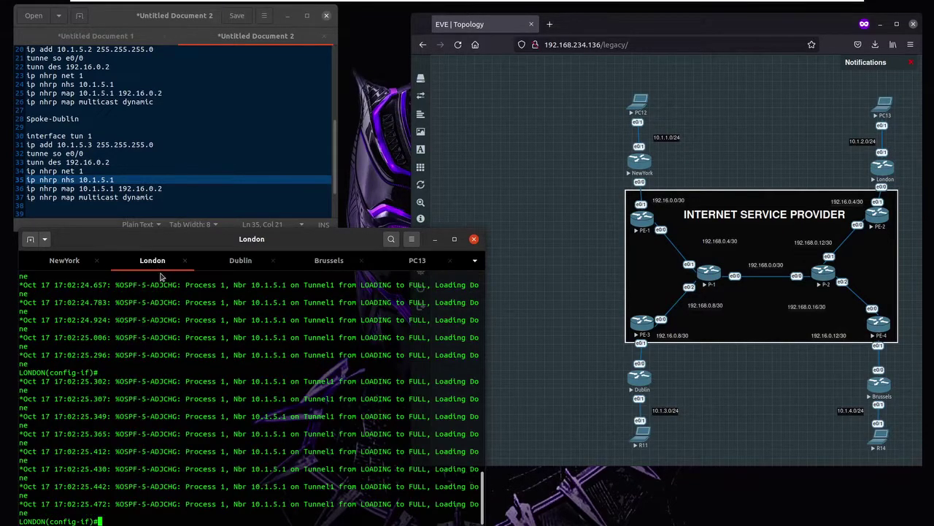
text(do sh ip ospf int tun 1)
key(Return)
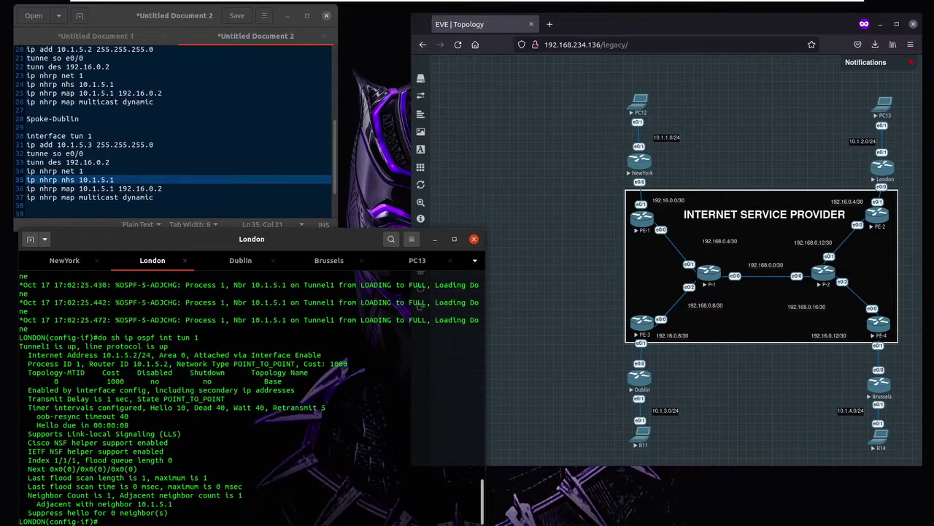
drag(152, 407, 225, 407)
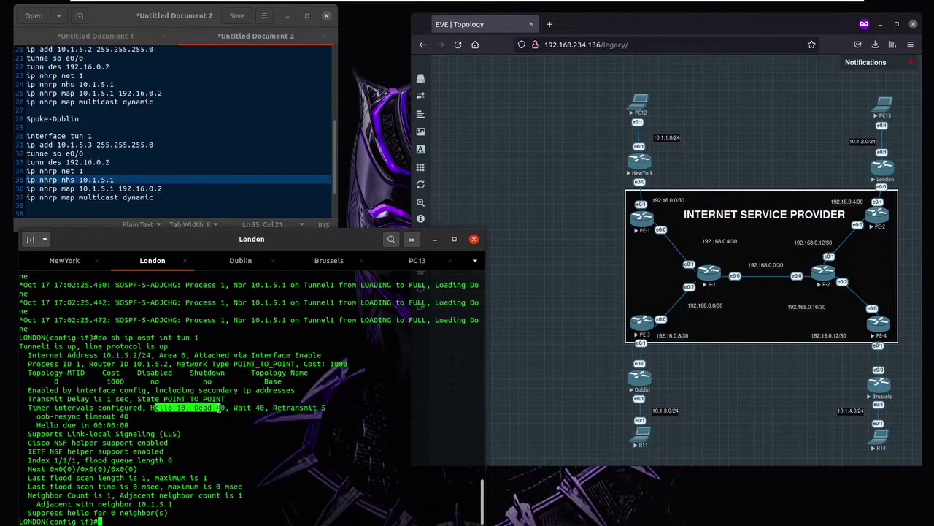
Set the OSPF network type of the NewYork router's tunnel 1 interface to point-to-multipoint.
click(72, 267)
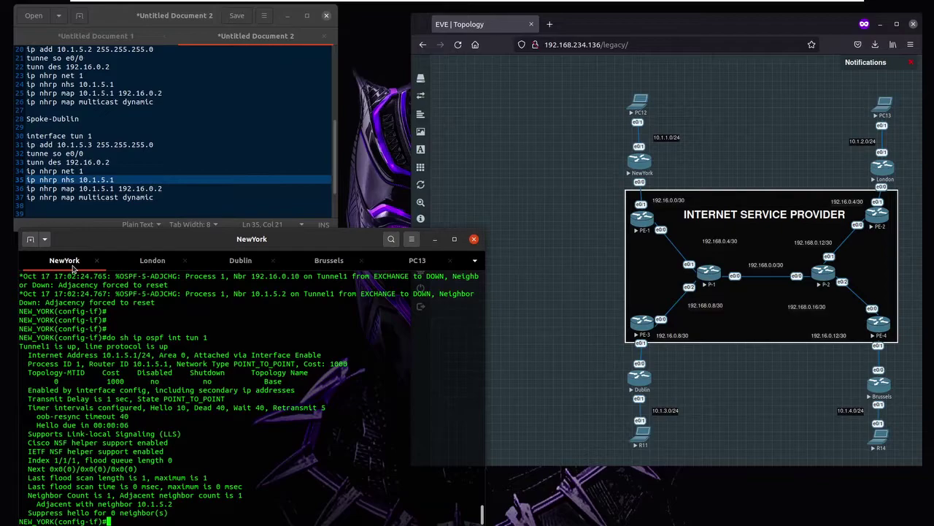
text(int tun 1)
key(Return)
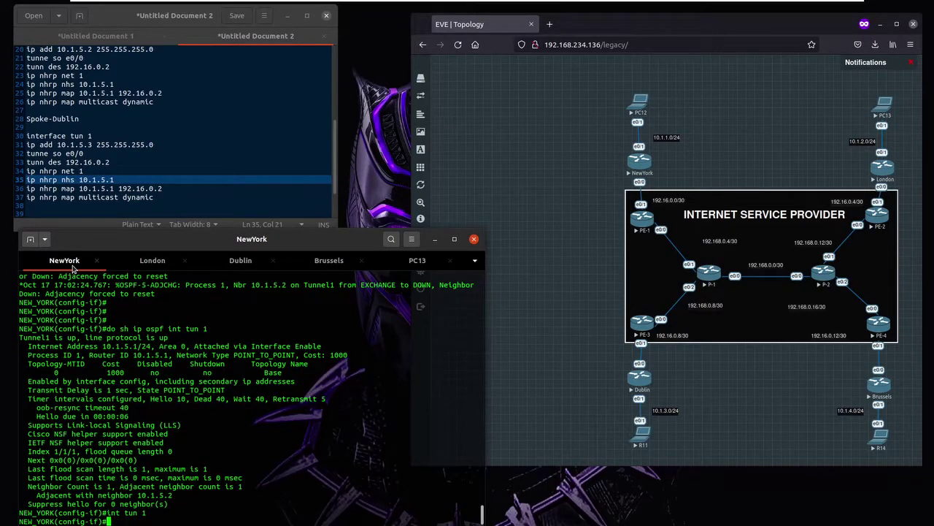
text(ip ospf ne point-to-m)
key(Tab)
key(Return)
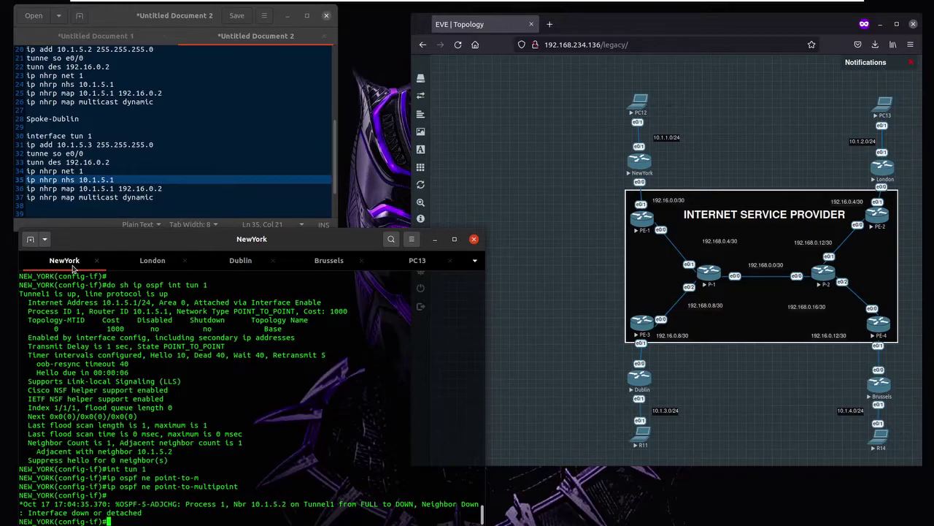
Display the OSPF details of tunnel 1 on the NewYork router again and examine the dead timer.
key(Return)
key(Return)
key(Return)
text(do)
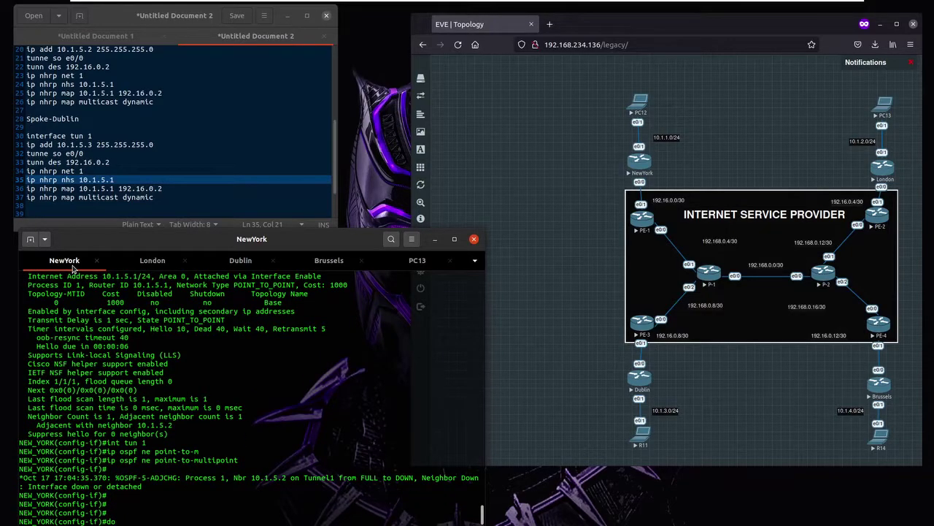
text( sh ip ospf int tun 1)
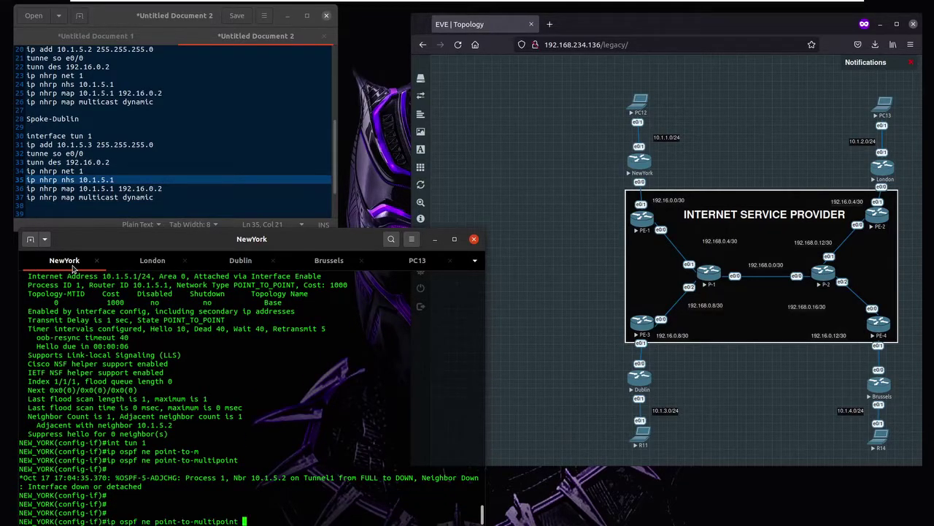
key(Return)
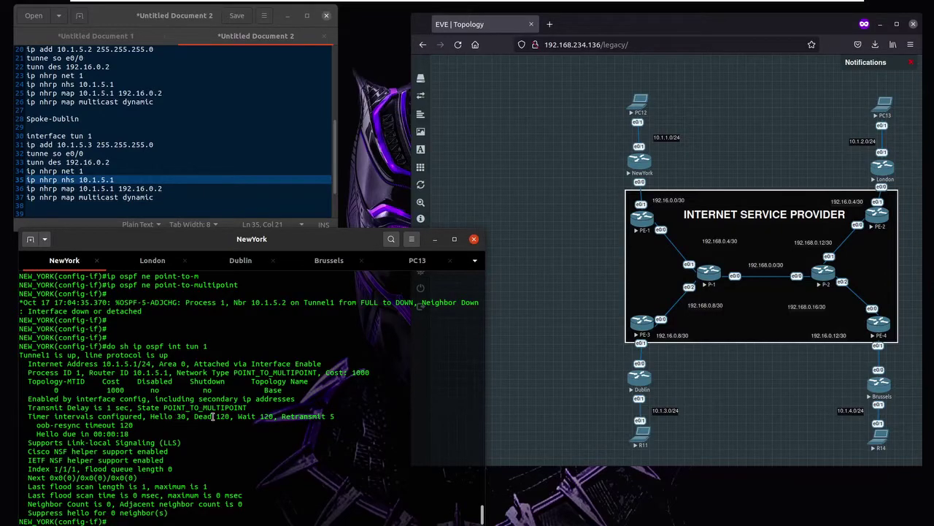
drag(212, 416, 234, 416)
click(256, 448)
Set the OSPF hello interval to 10 and the dead interval to 40 on the NewYork router's tunnel 1 interface.
text(ip ospf eh)
key(BackSpace)
key(BackSpace)
text(hello 10)
key(Return)
text(ip ospf dead)
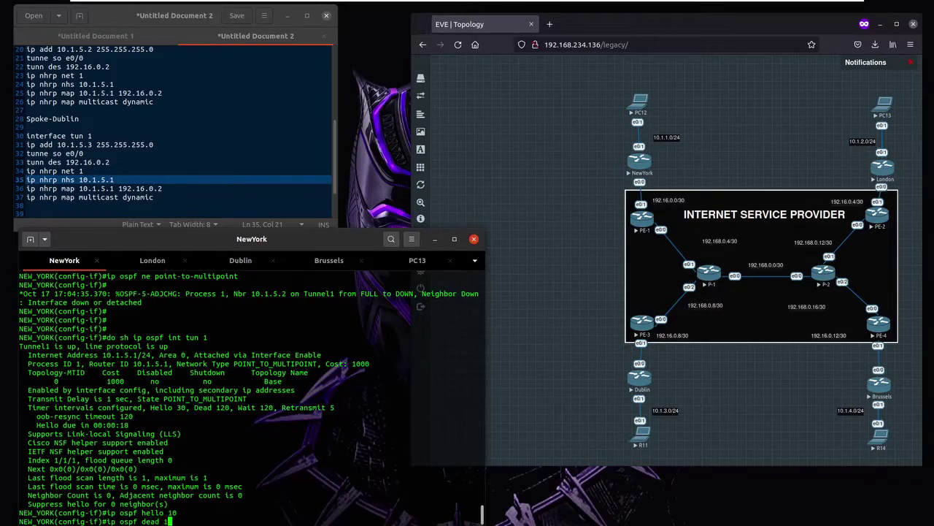
text( 3)
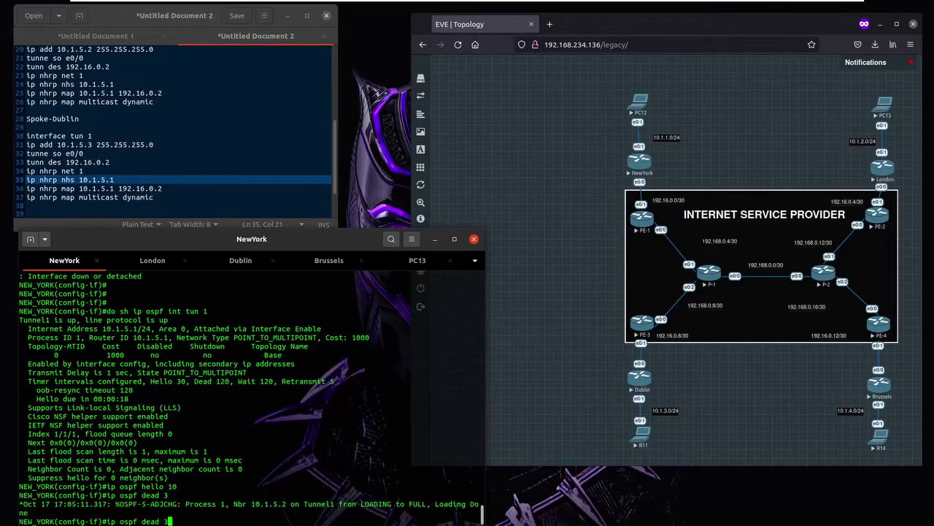
key(BackSpace)
text(40)
key(Return)
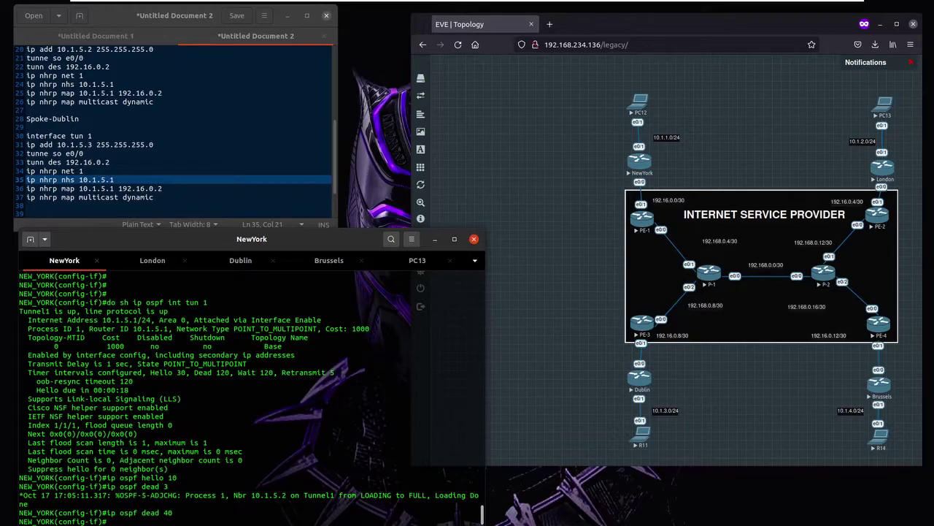
Display the running configuration of tunnel 1 and the OSPF routes on the NewYork router.
text(do sh run int tun 1)
key(Return)
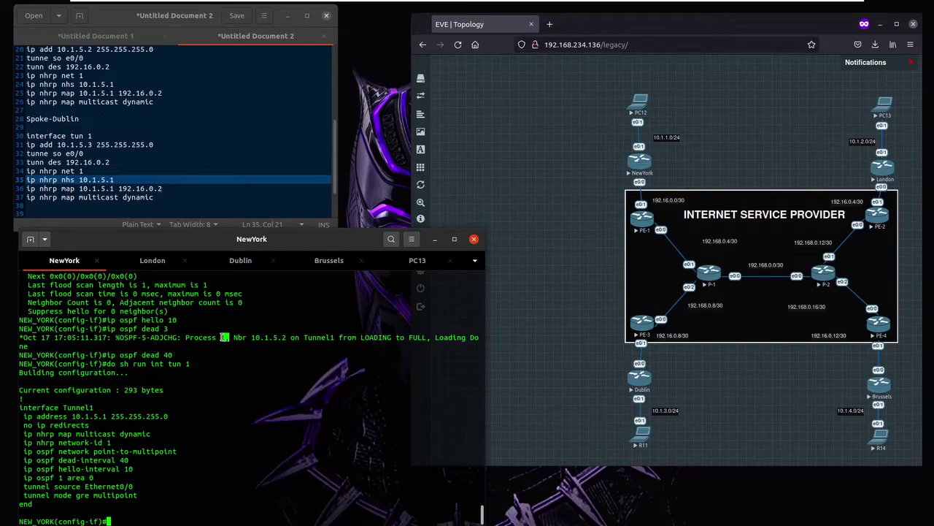
triple_click(225, 337)
click(285, 382)
text(do sh ip route ospf)
key(Return)
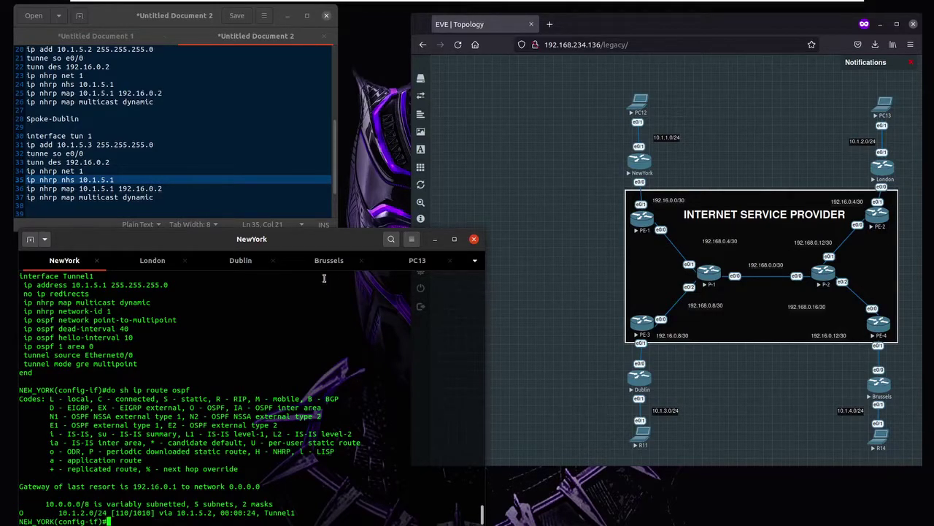
Re-enable OSPF process 1 in area 0 on the Dublin router's tunnel 1 interface.
click(249, 260)
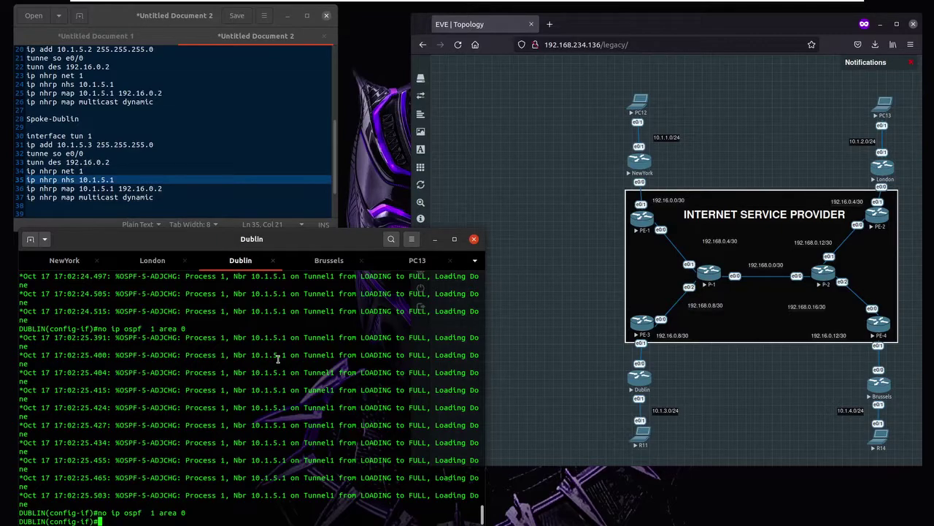
key(Up)
key(Home)
key(Delete)
key(Delete)
key(Delete)
key(Return)
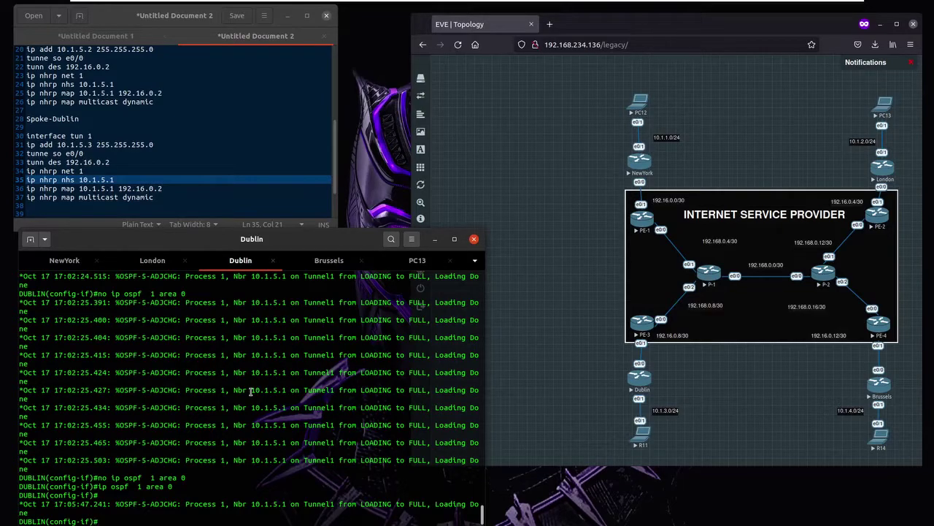
Display the OSPF routes on the Dublin router and on the NewYork router.
text(do sh ip route ospf)
key(Return)
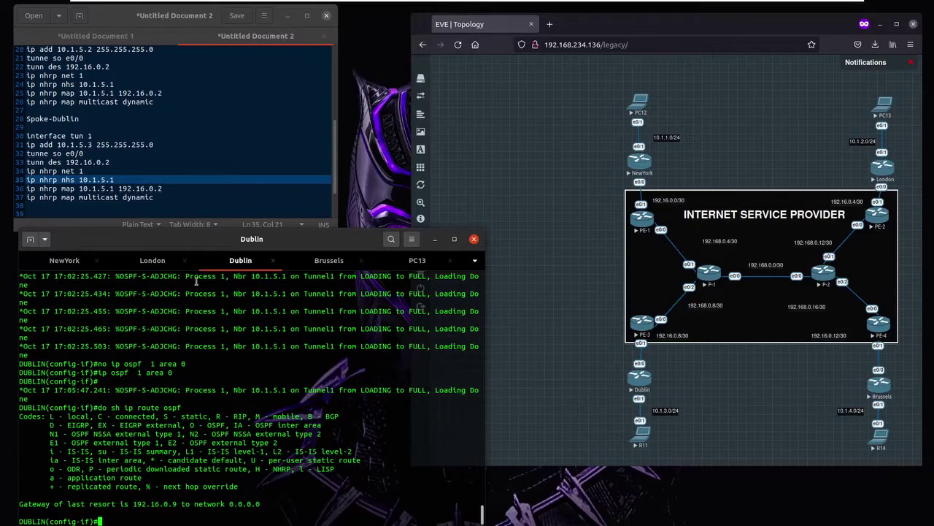
click(68, 263)
text(do)
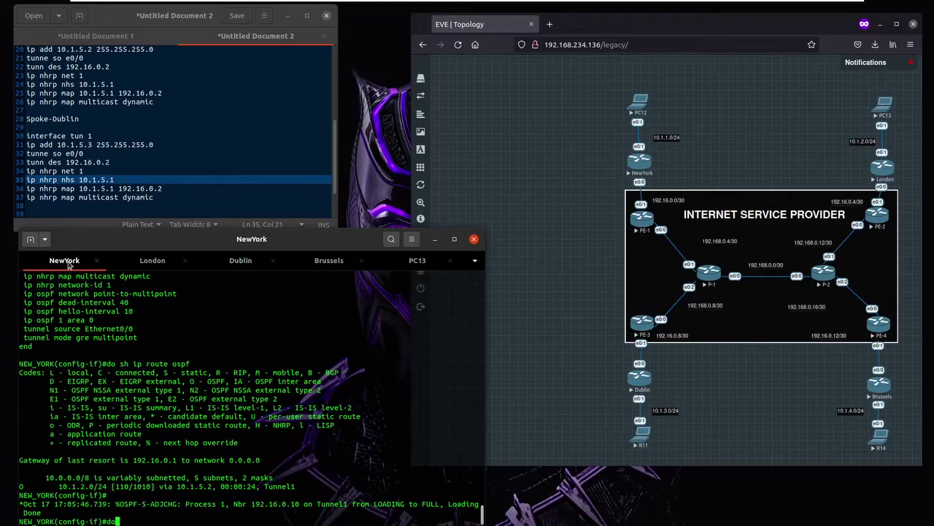
text( sh ip route ospf)
key(Return)
Display the OSPF routes on the Dublin router again and examine the entries for 10.1.2.0/24 and 10.1.5.1/32.
key(alt+3)
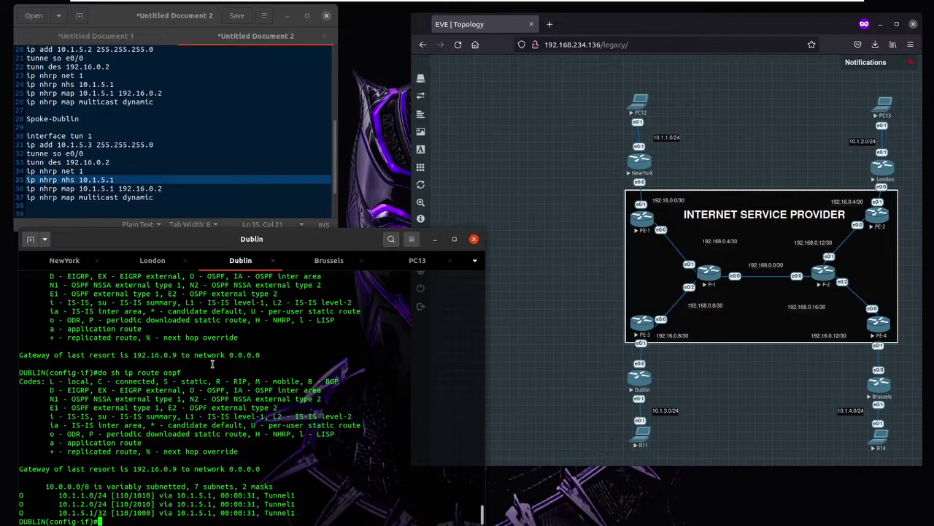
key(Up)
key(Return)
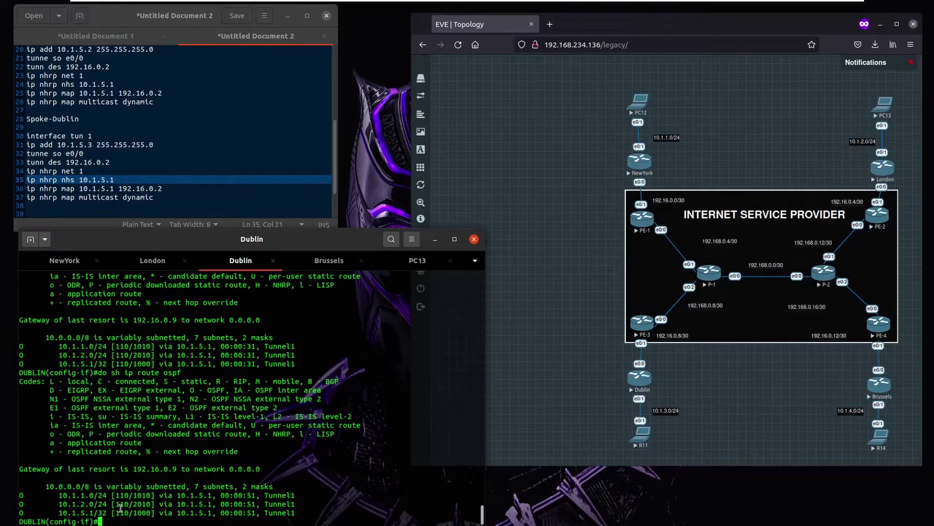
drag(71, 504, 111, 504)
drag(63, 513, 95, 514)
click(114, 467)
Trace the route from PC13 to 10.1.3.2.
click(397, 261)
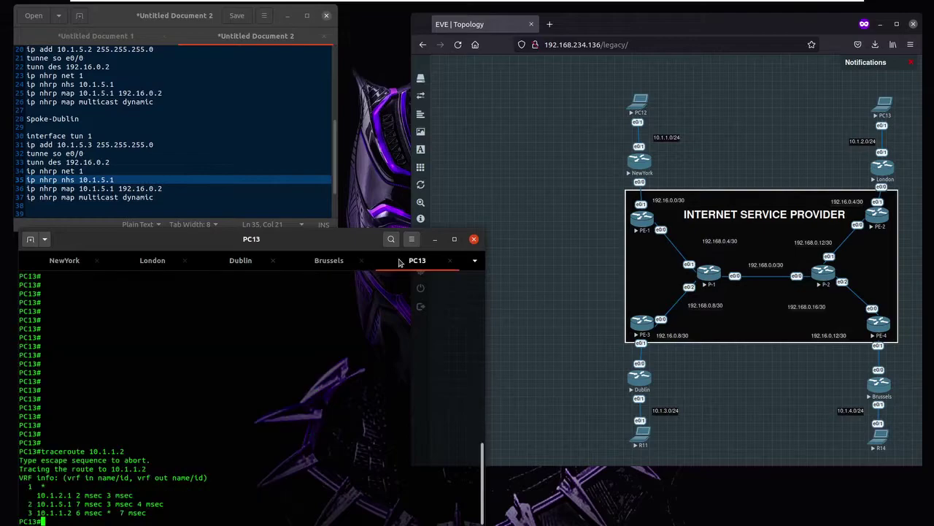
key(Up)
key(BackSpace)
key(BackSpace)
key(BackSpace)
text(3.2)
key(Return)
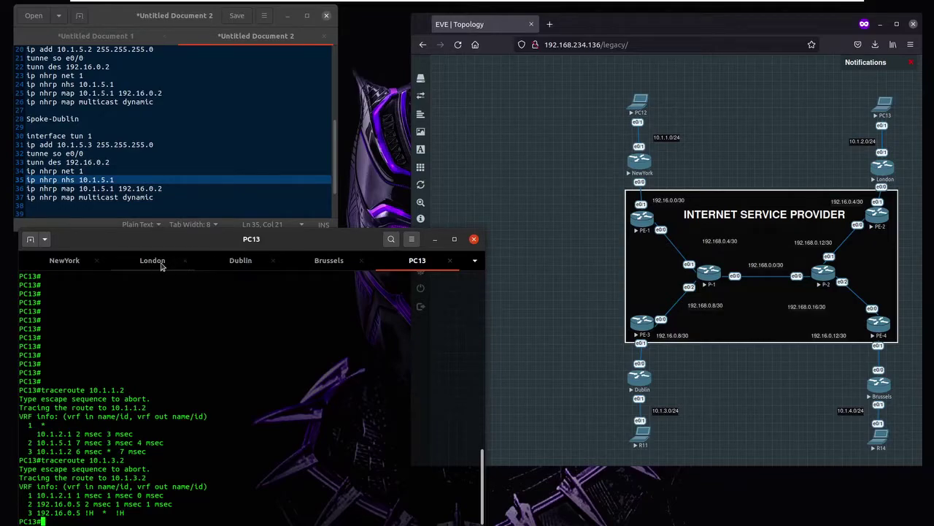
Enable OSPF process 1 in area 0 on the Dublin router's e0/1 interface.
click(241, 262)
text(int)
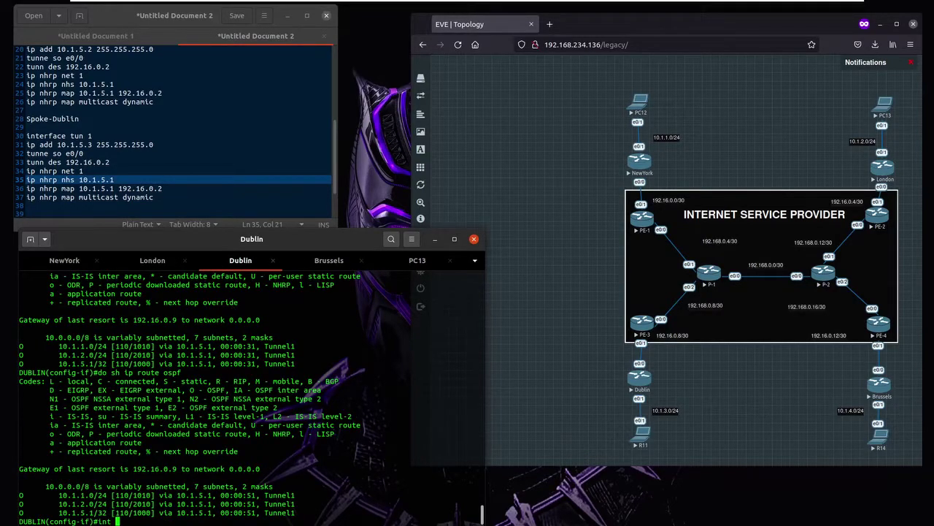
text( e0/1)
key(Return)
text(ip ospf )
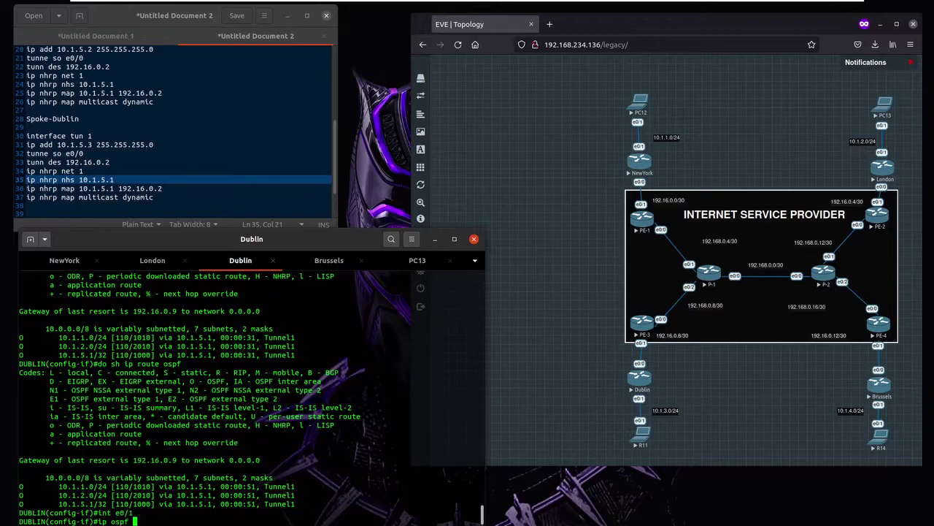
text( 1 area 0)
key(Return)
Display the OSPF routes on the NewYork router, repeating the command to check for Dublin's LAN network.
key(ctrl+Page_Up)
key(ctrl+Page_Up)
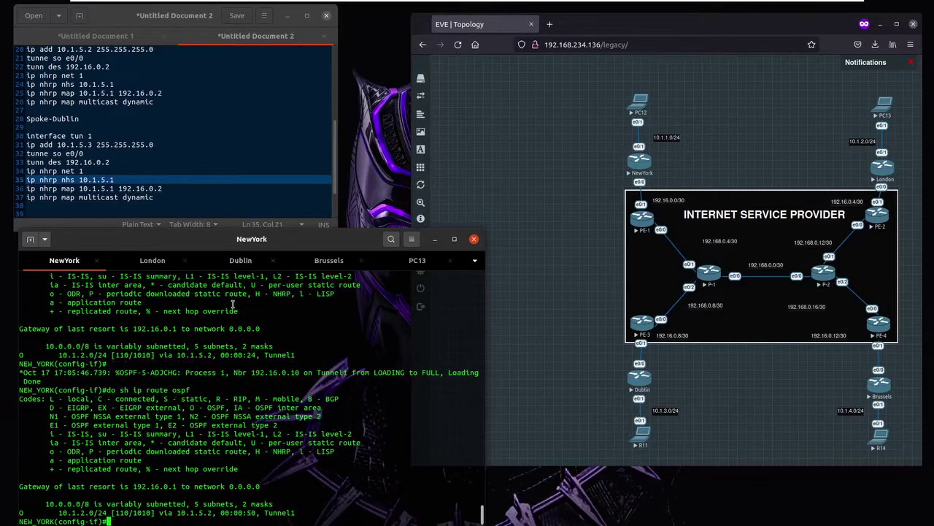
text(do sh ip route ospf)
key(Return)
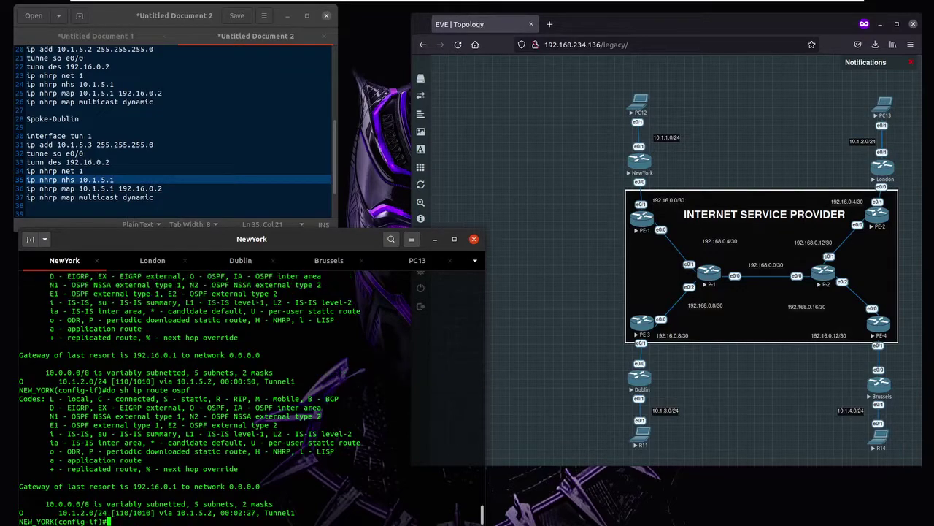
key(Up)
key(Return)
key(Up)
key(Return)
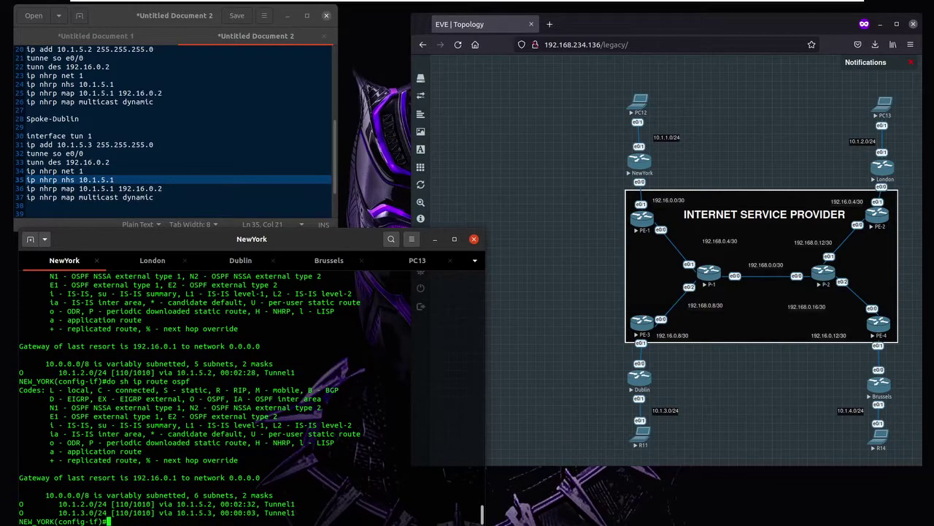
Repeat the traceroute from PC13 to 10.1.3.2.
click(391, 264)
key(Up)
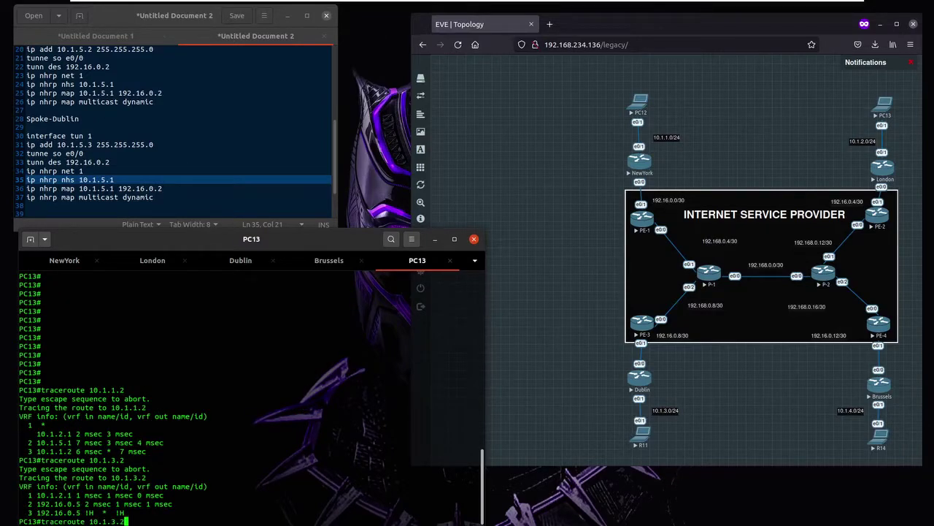
key(Return)
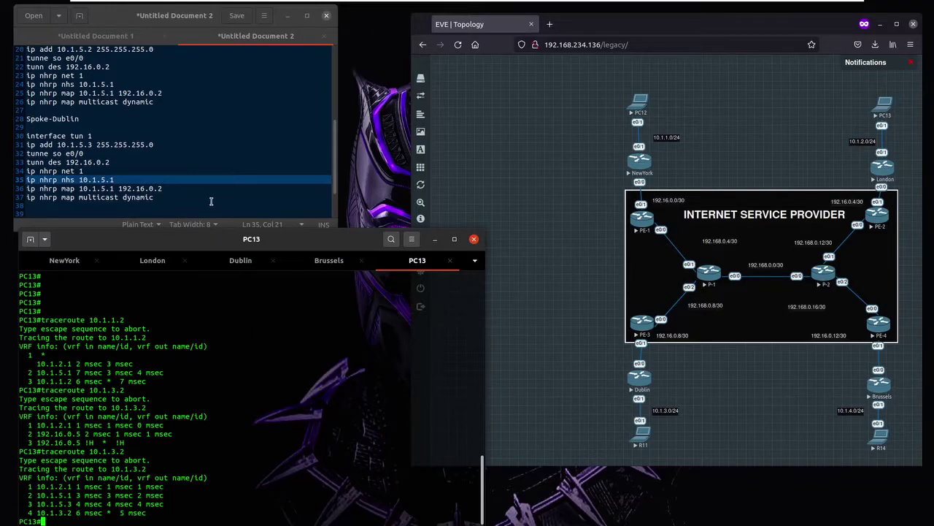
Review the Spoke-Dublin notes, examining the NHRP next-hop server, the 10.1.5.1 to 192.16.0.2 mapping and the dynamic multicast mapping.
click(197, 205)
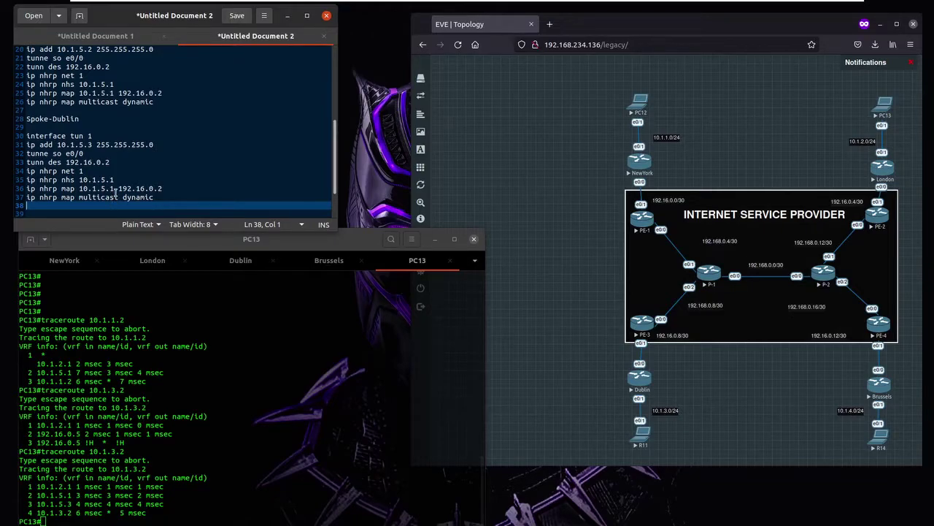
scroll(115, 191, down, 2)
scroll(106, 168, up, 3)
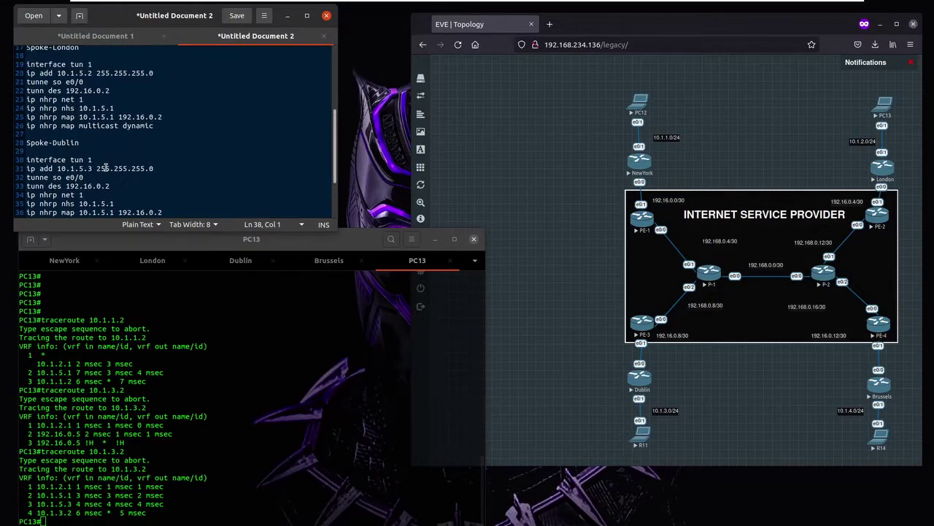
scroll(106, 168, down, 2)
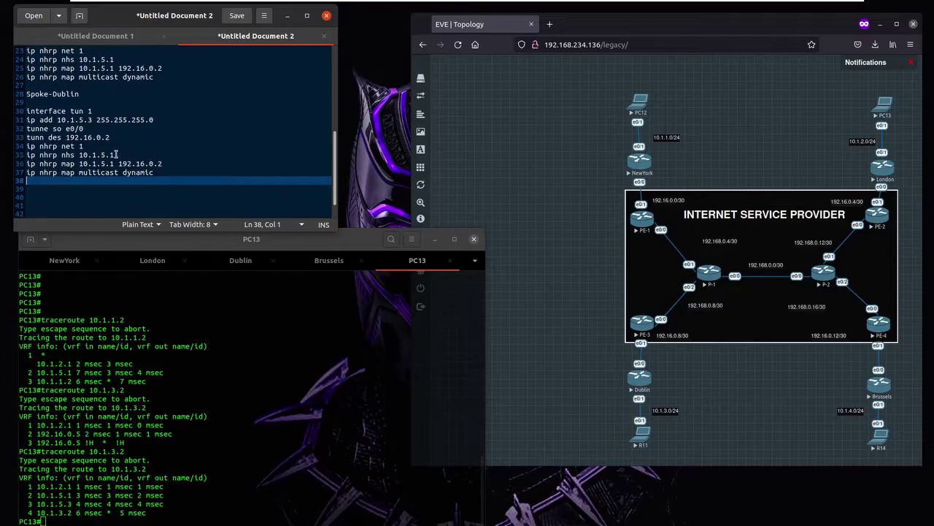
drag(135, 154, 26, 154)
drag(162, 164, 38, 164)
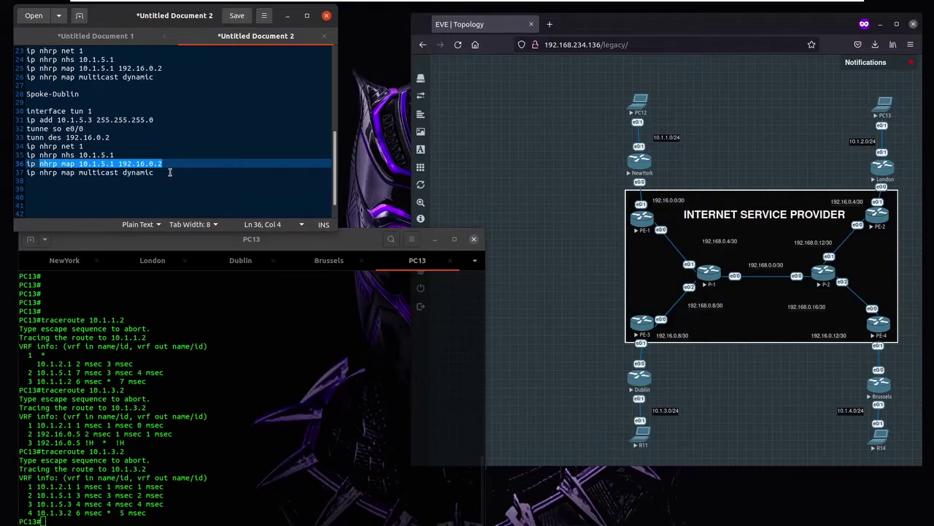
drag(169, 173, 123, 171)
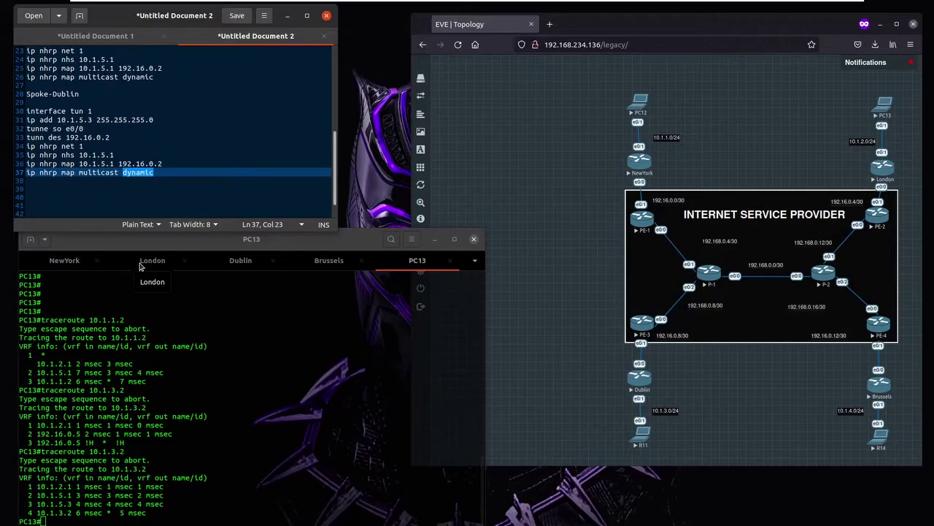
click(169, 184)
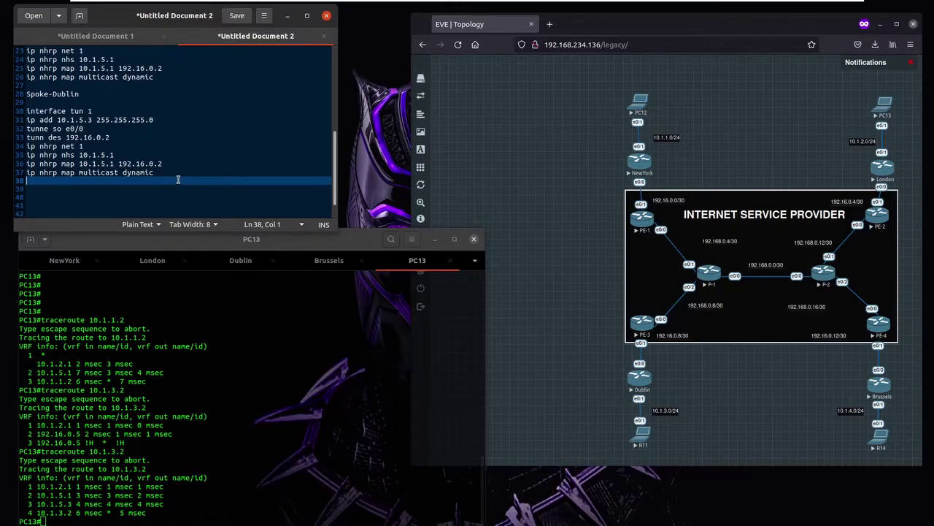
drag(120, 172, 80, 168)
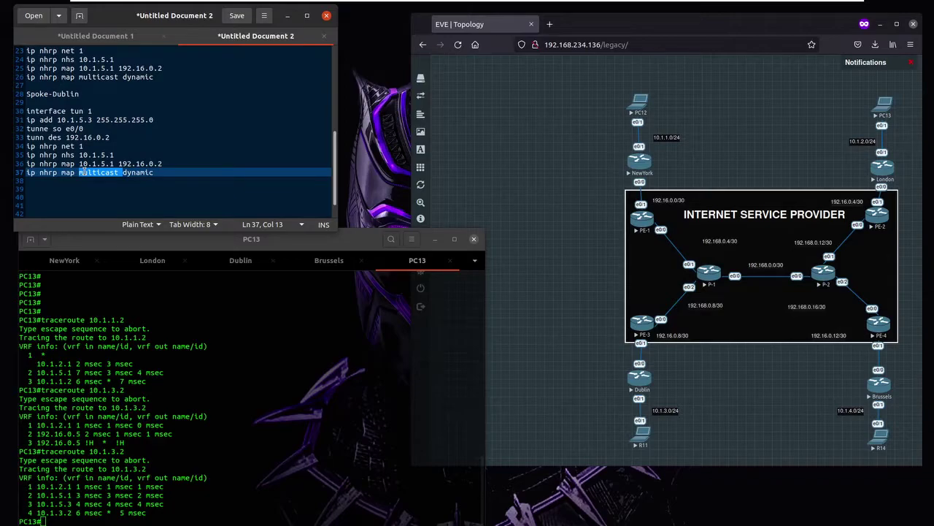
click(99, 189)
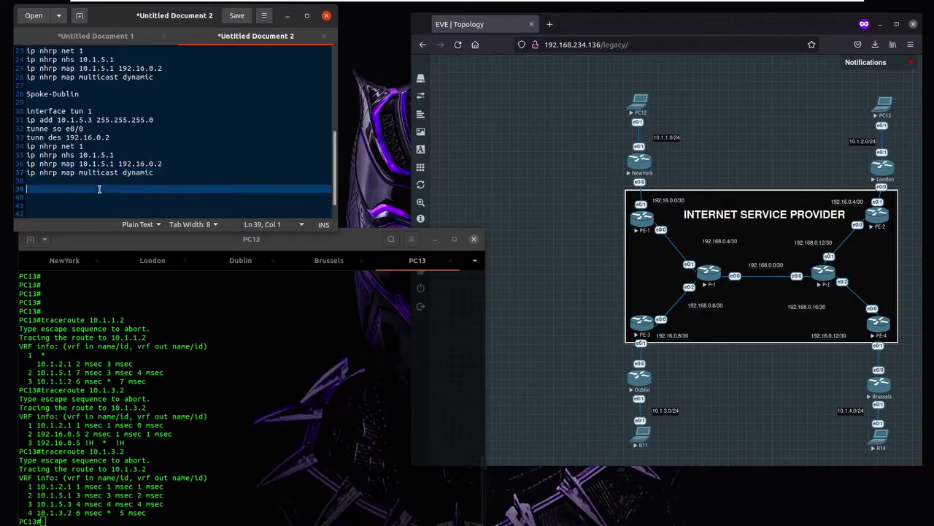
Display the running configuration of tunnel 1 on the NewYork router.
click(63, 261)
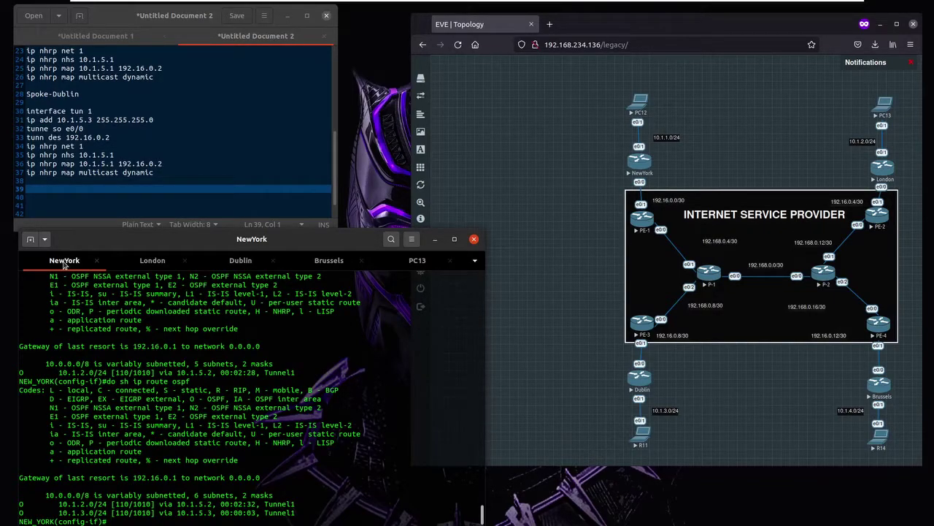
text(do sh run int tun 1)
key(Return)
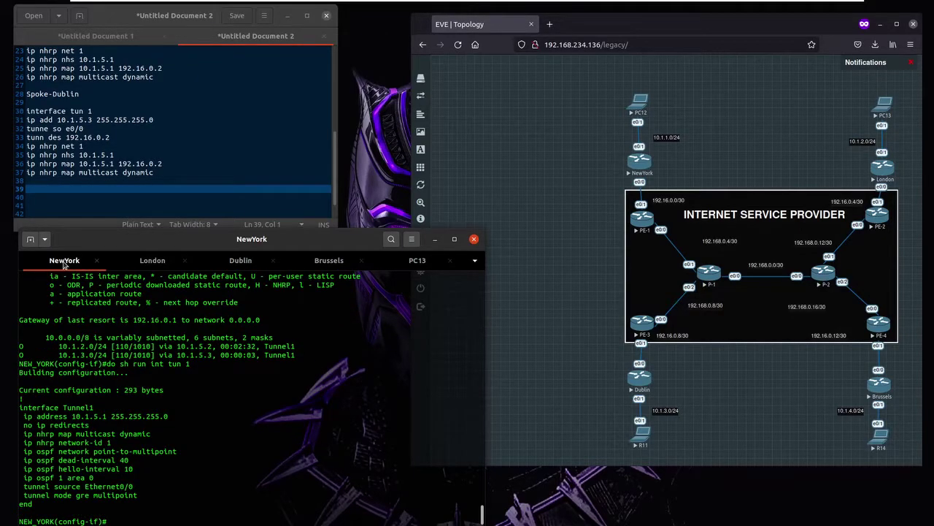
Set the OSPF network type of NewYork's tunnel 1 to point-to-multipoint non-broadcast and check the adjacency messages on London and NewYork.
text(ip )
text(ip)
key(BackSpace)
key(BackSpace)
key(BackSpace)
text(ospf ne point-to-m non)
key(Return)
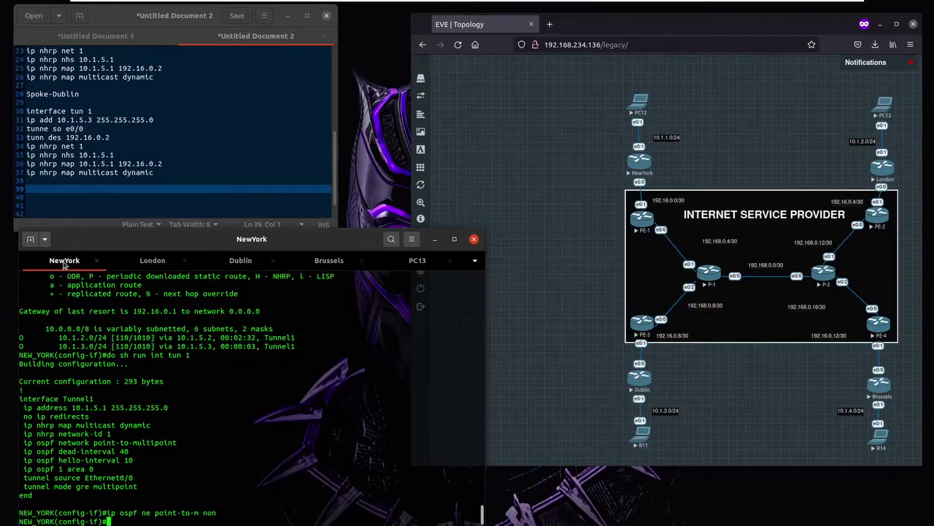
key(Return)
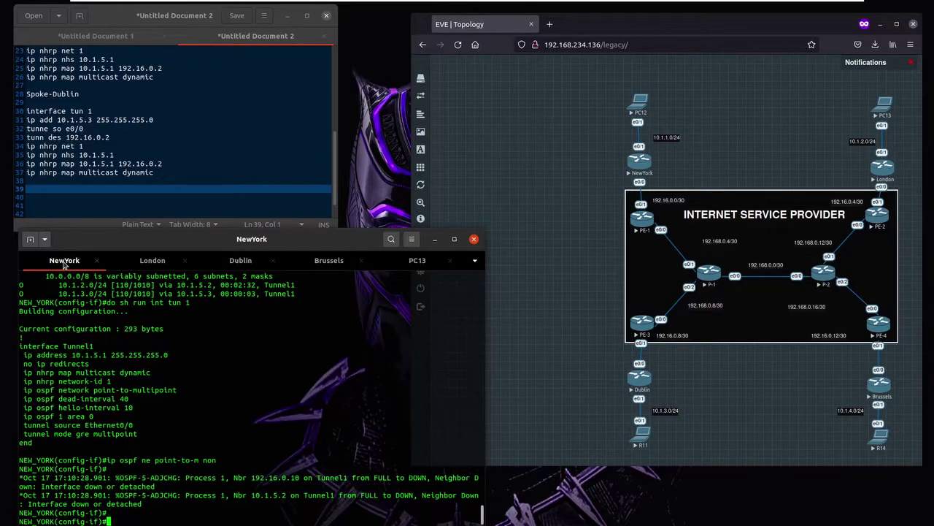
key(ctrl+Page_Down)
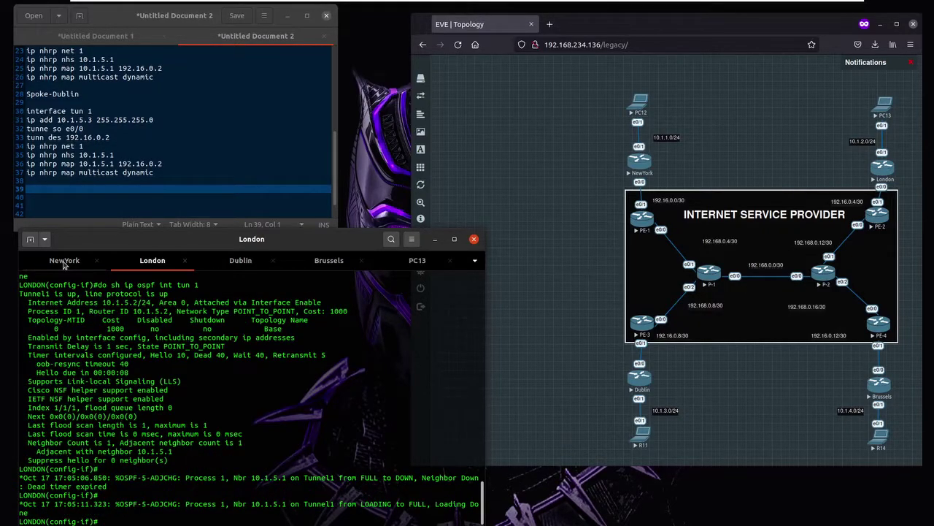
click(63, 261)
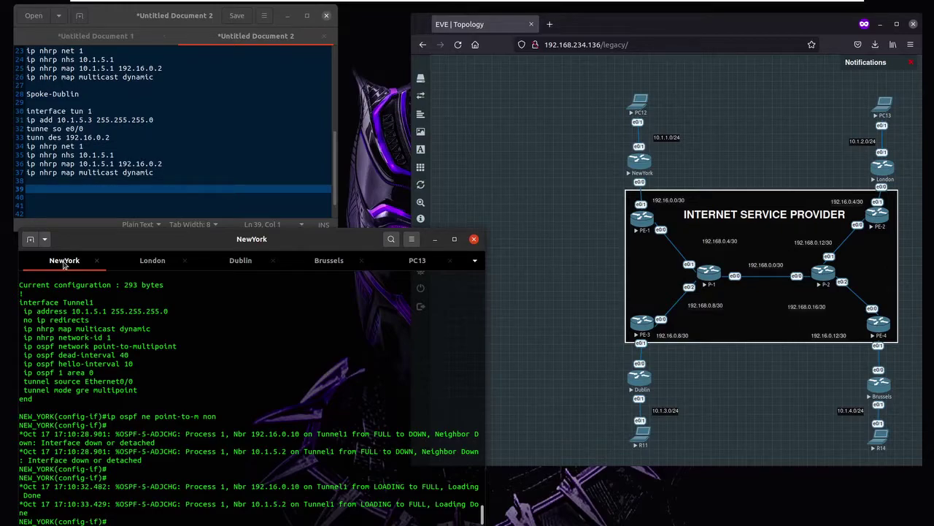
Add 10.1.5.2 and 10.1.5.3 as static neighbors under OSPF process 1 on the NewYork router.
text(router ospf 1)
key(Return)
text(nei)
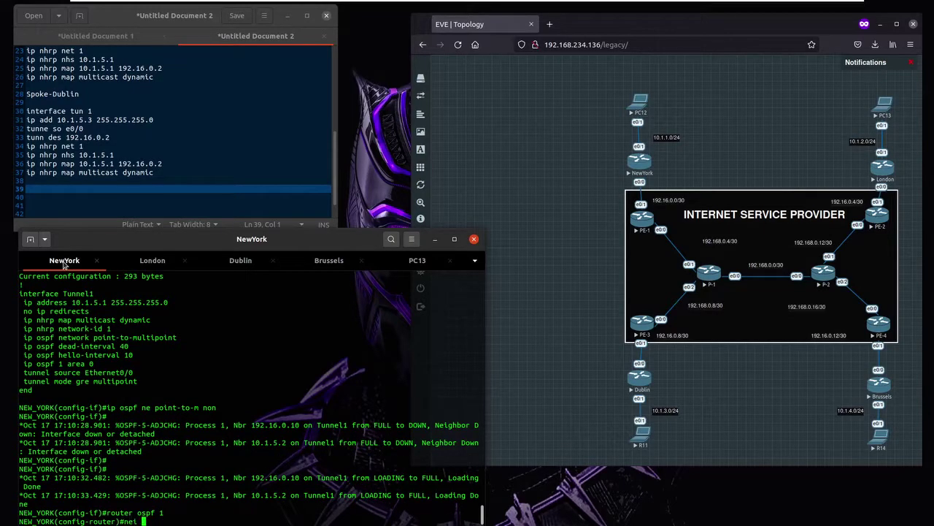
text( 10.1.5.2)
key(Return)
key(Up)
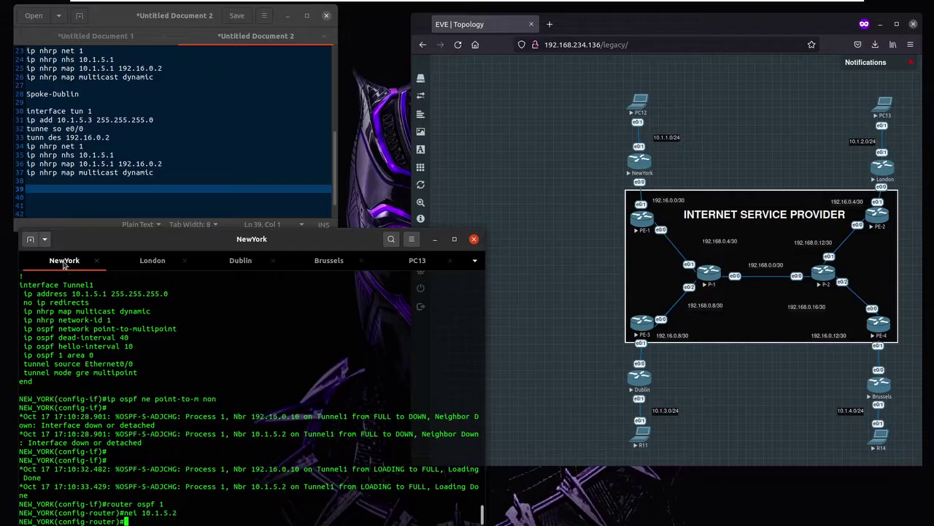
key(BackSpace)
text(3)
key(Return)
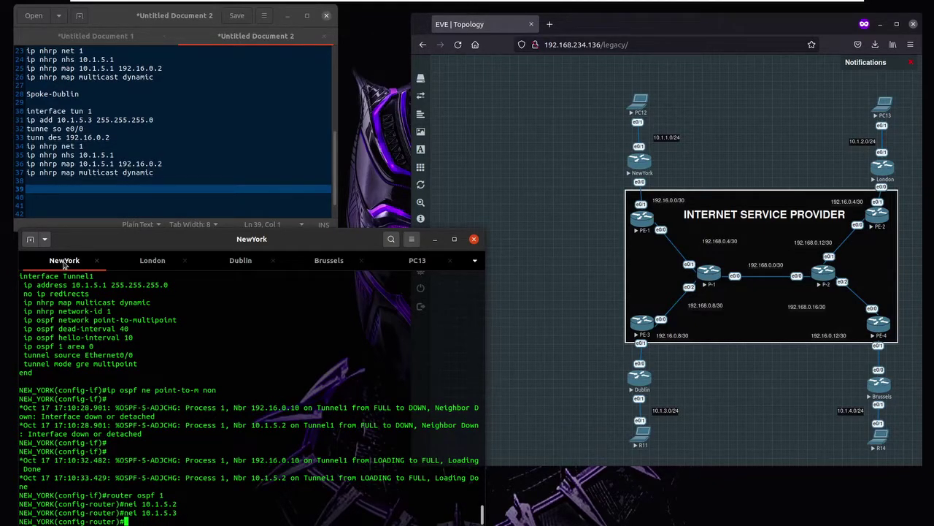
Remove the dynamic NHRP multicast mapping from tunnel 1 on the NewYork router.
text(int tun 0)
key(BackSpace)
text(1)
key(Return)
text(no ip n)
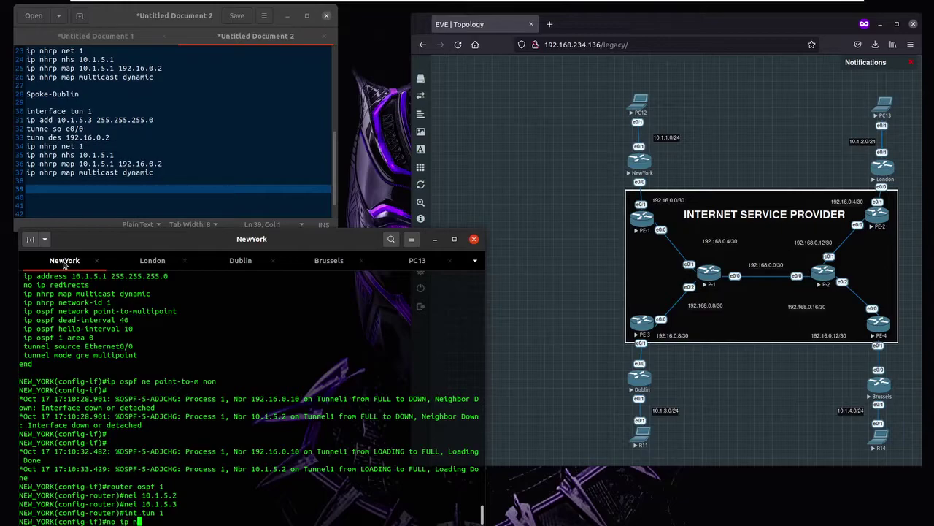
text(hrp map mul)
key(Tab)
text(d)
key(Tab)
key(Return)
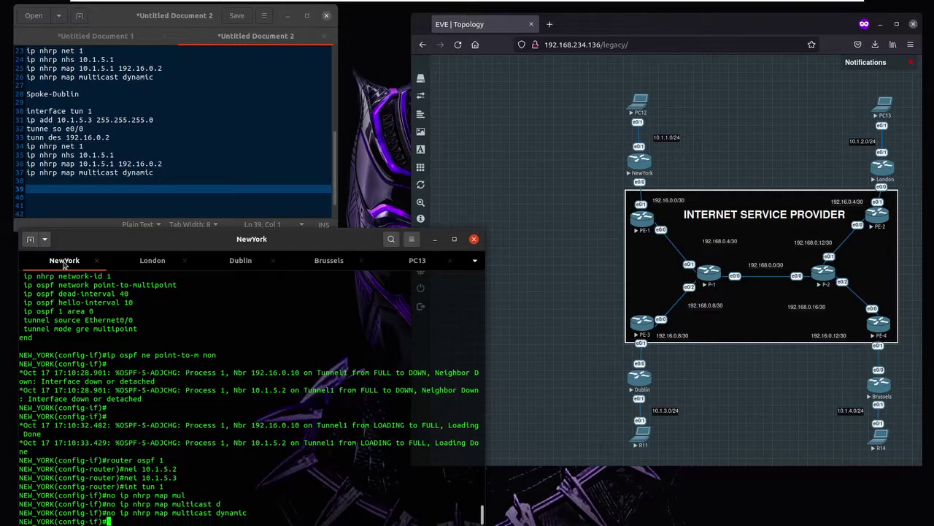
Display the running configuration of tunnel 1 on the London router.
key(ctrl+Page_Down)
text(do )
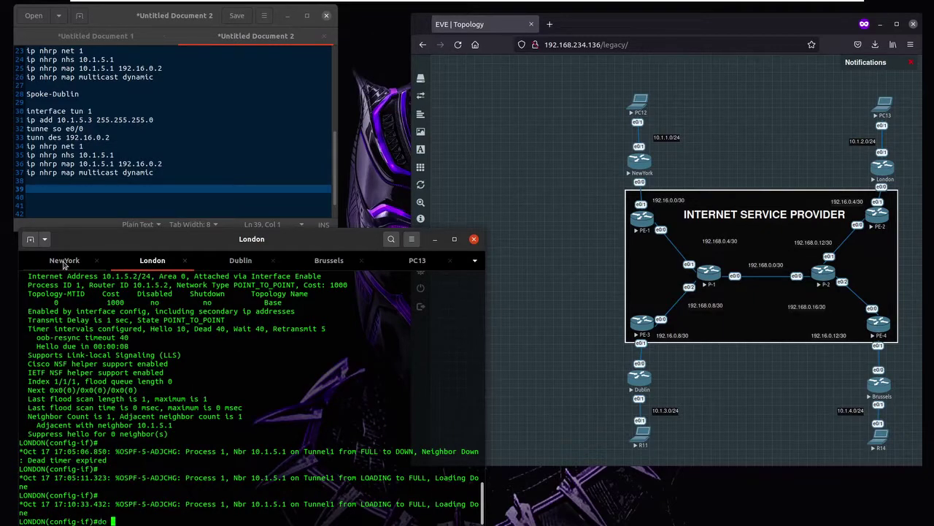
text(sh run int tun 1)
key(Return)
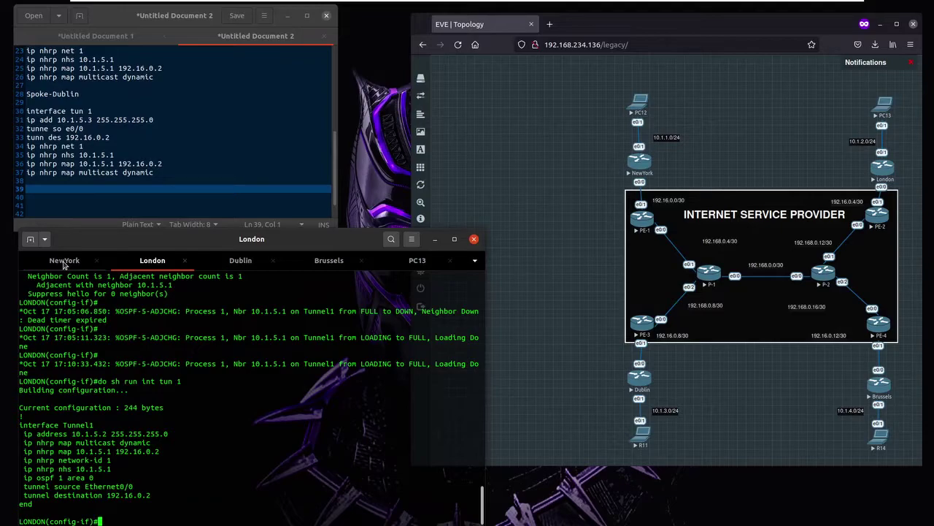
Set the OSPF network type of the London router's tunnel 1 to point-to-multipoint non-broadcast.
text(int tun 1)
key(Return)
text(ip )
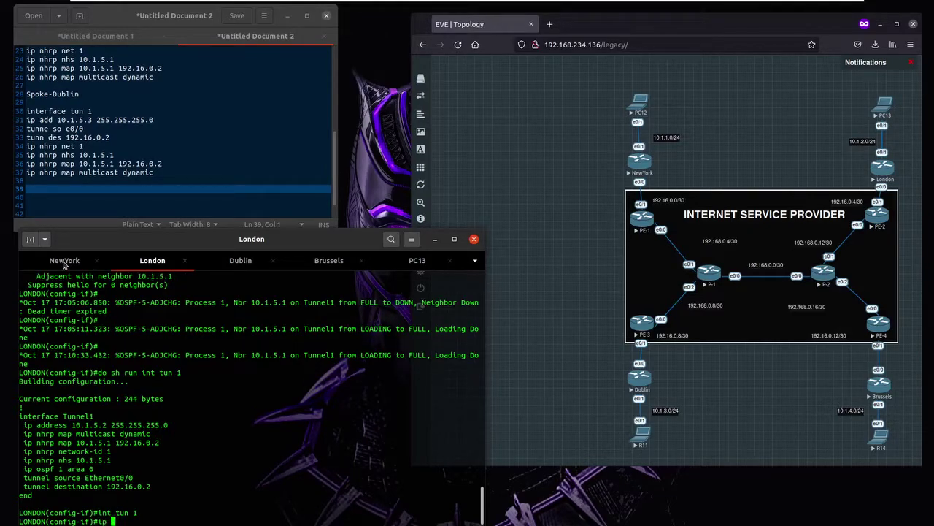
text(ospf net point-to-m n)
key(Return)
Add 10.1.5.1 as a static neighbor under OSPF process 1 on the London router.
text(router ospf 1)
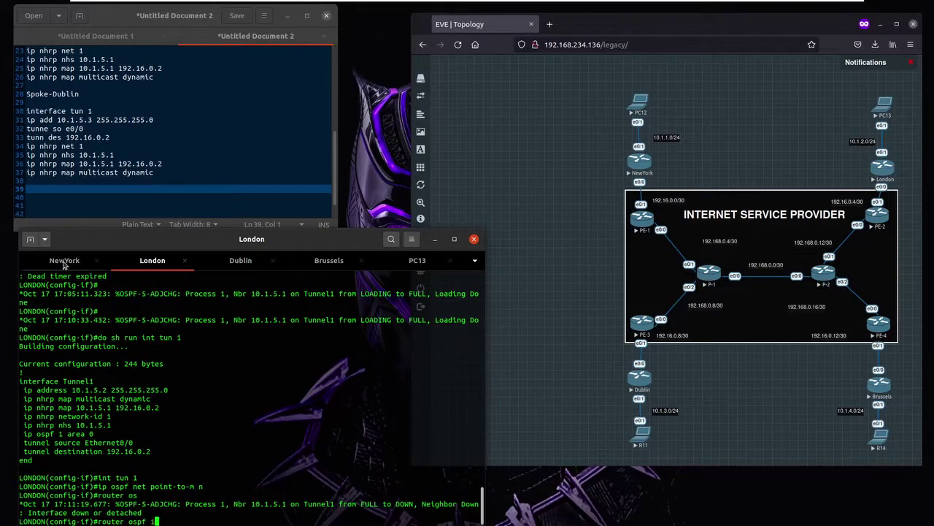
key(Return)
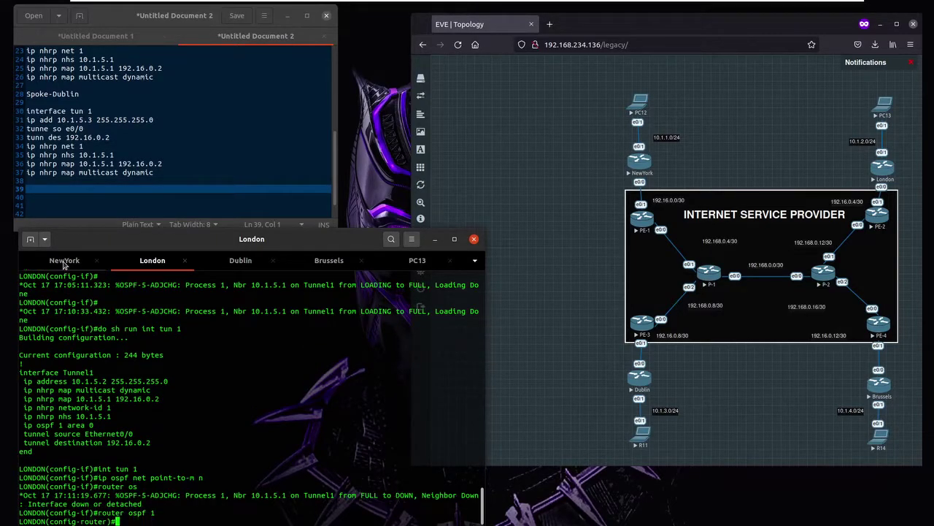
text(nei 10.1.5.1)
key(Return)
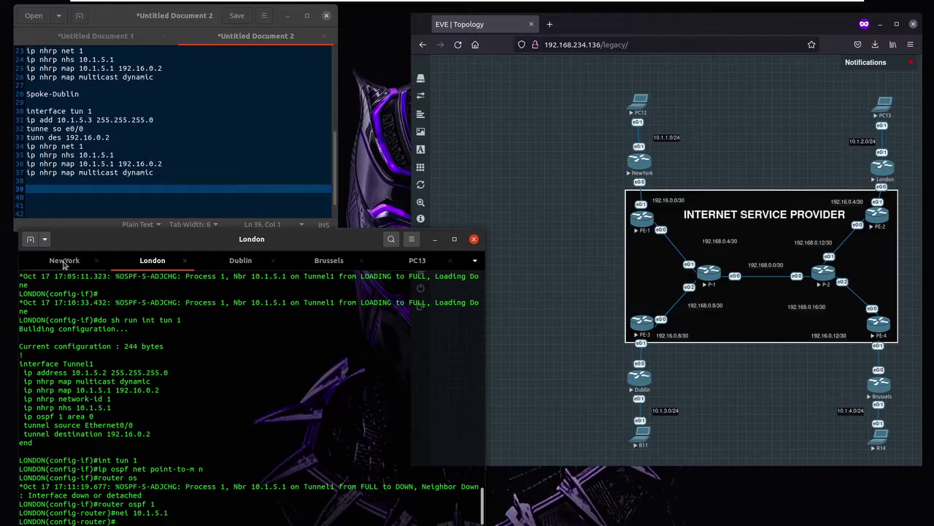
Set the OSPF network type of the Dublin router's tunnel 1 to point-to-multipoint non-broadcast.
key(ctrl+Page_Down)
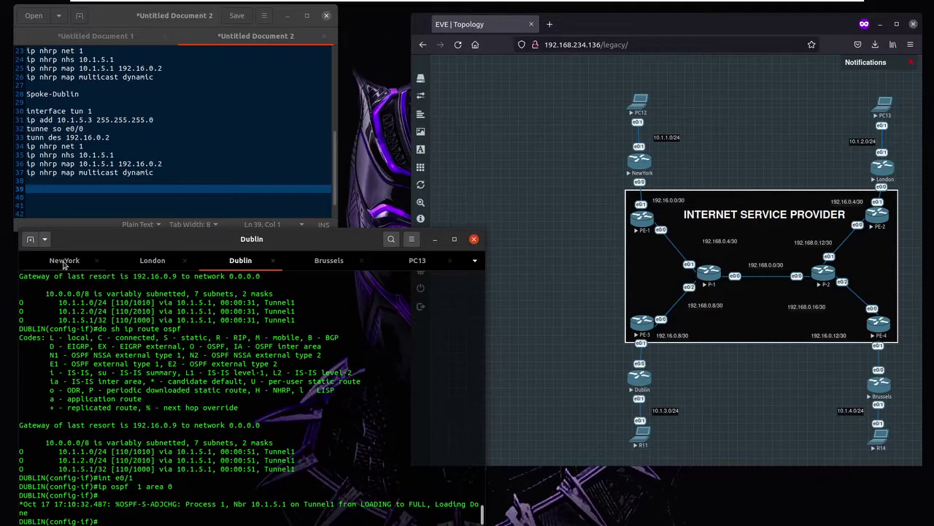
text(int tun 1)
key(Return)
text(ip ospf  1)
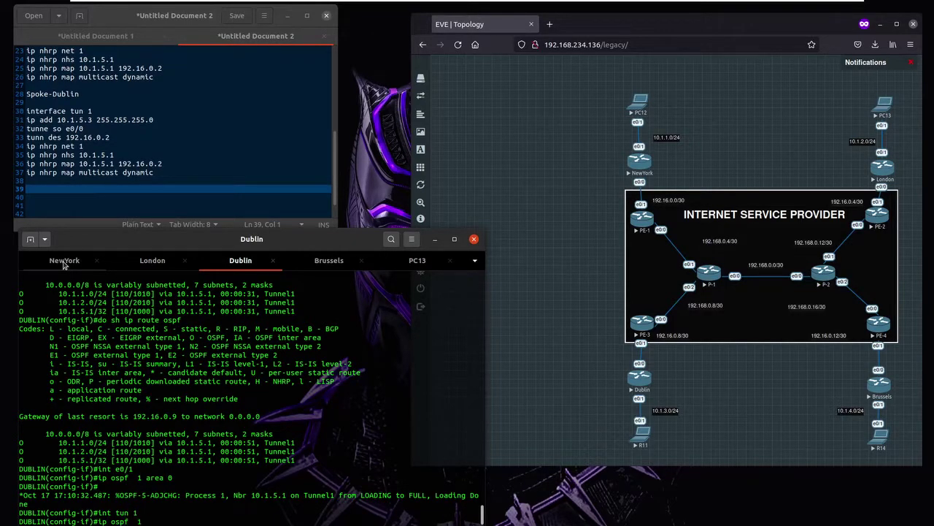
text(net point-to-m non)
key(Return)
Add 10.1.5.1 as a static neighbor under OSPF process 1 on the Dublin router.
text(router ospf 1)
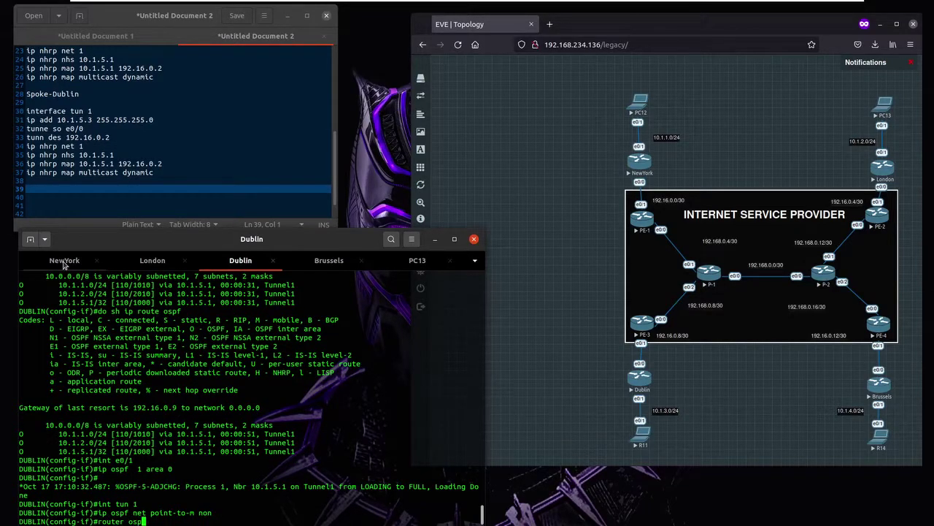
key(Return)
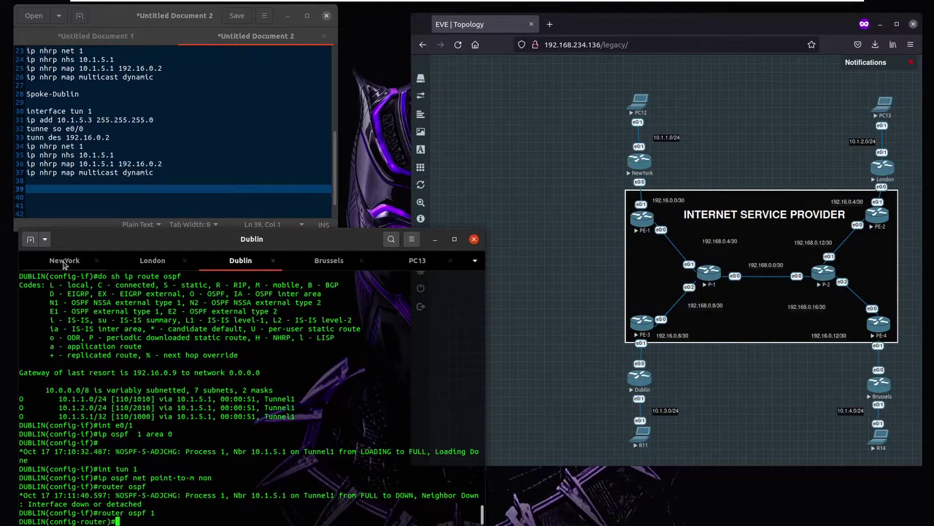
text(net 10.1.5.1)
key(Return)
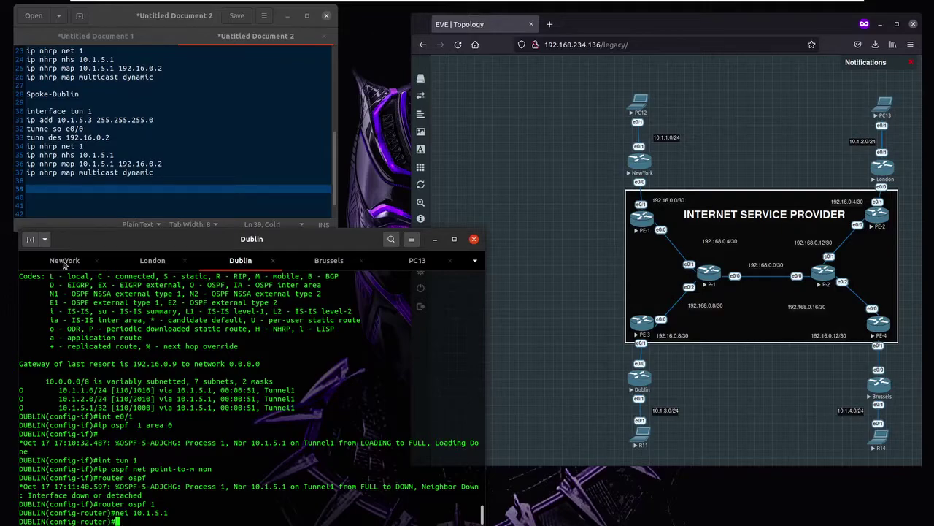
Display the OSPF neighbor table on the NewYork router.
click(64, 262)
key(ctrl+Page_Down)
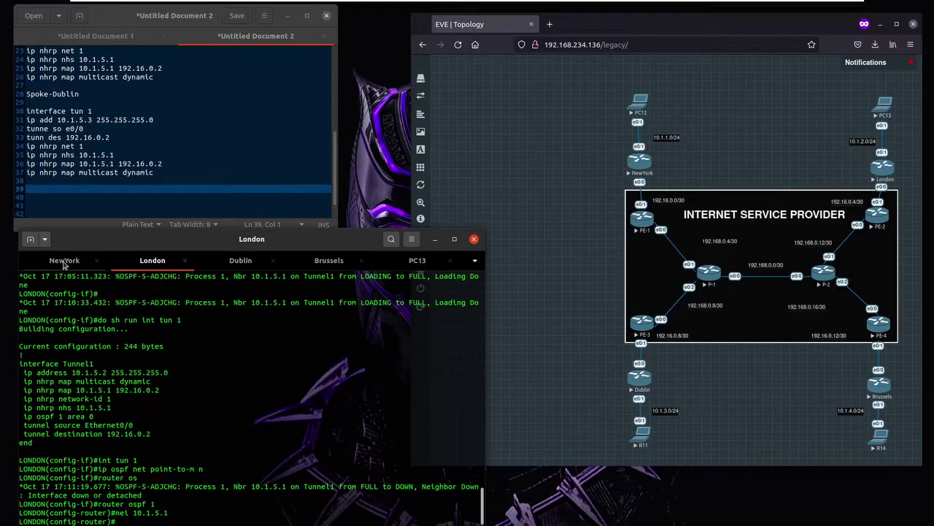
click(64, 262)
text(do)
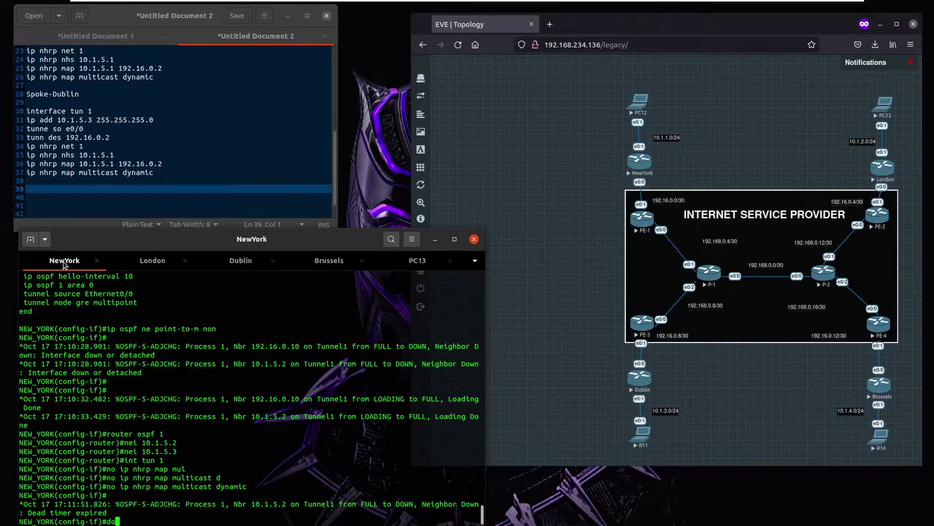
text( sh ip ospf)
key(BackSpace)
key(BackSpace)
key(BackSpace)
key(BackSpace)
key(BackSpace)
text(ospf nei)
key(Return)
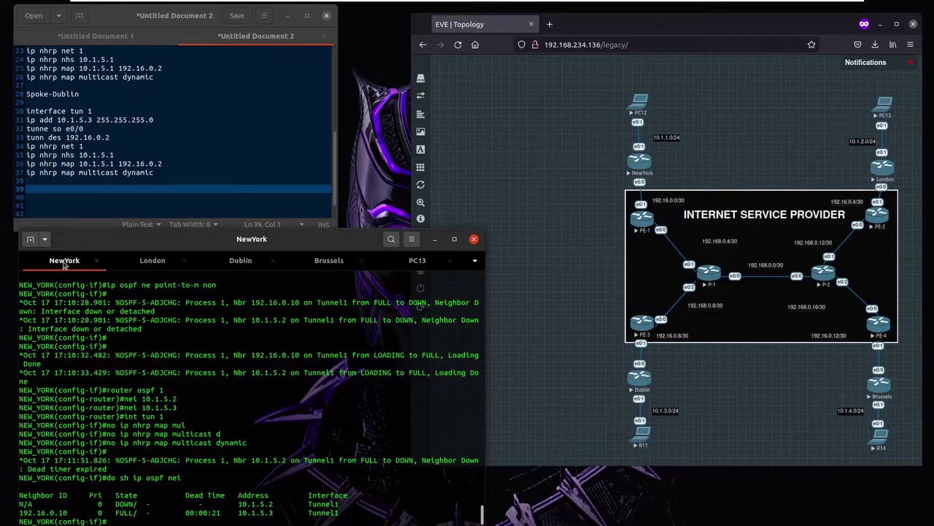
Restart tunnel 1 on the NewYork router by shutting it down and re-enabling it.
text(sh)
key(Return)
text(no sh)
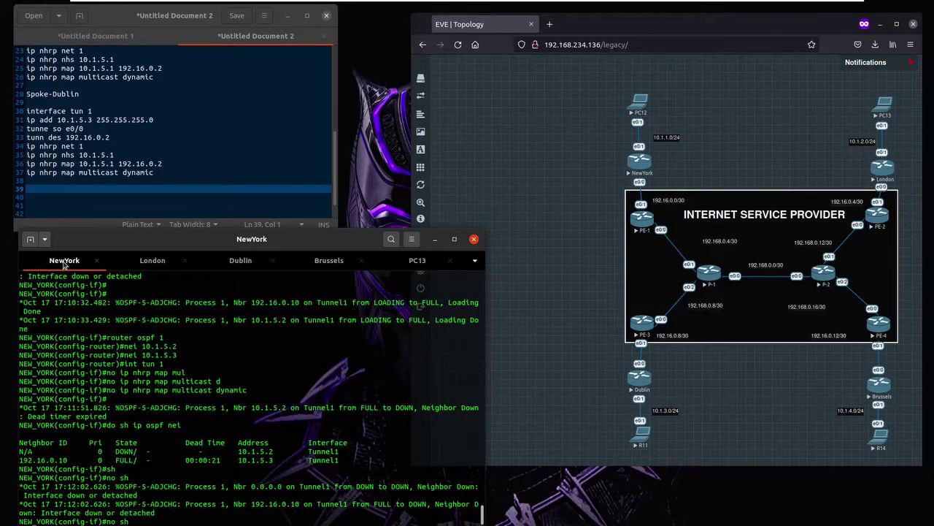
key(Return)
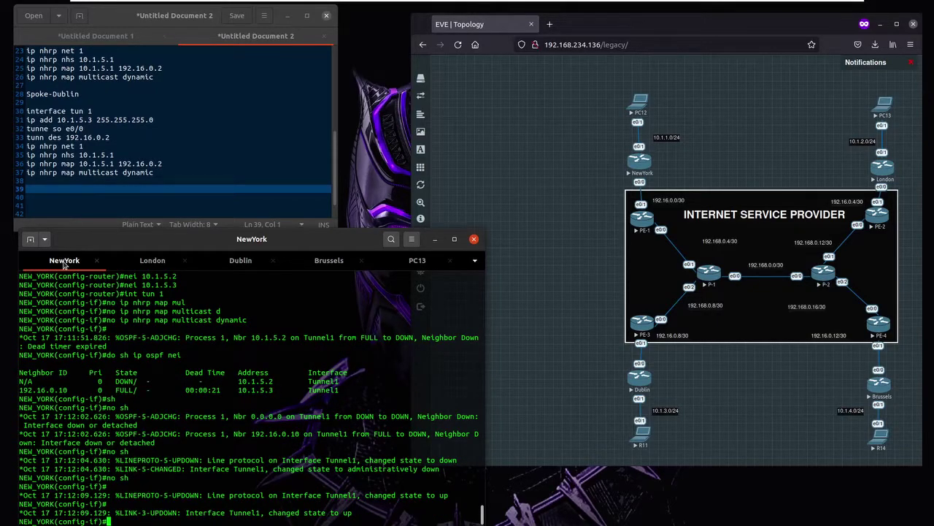
Remove the OSPF hello interval of 10 and dead interval of 40 from tunnel 1 on the NewYork router.
text(int tun 1)
key(Return)
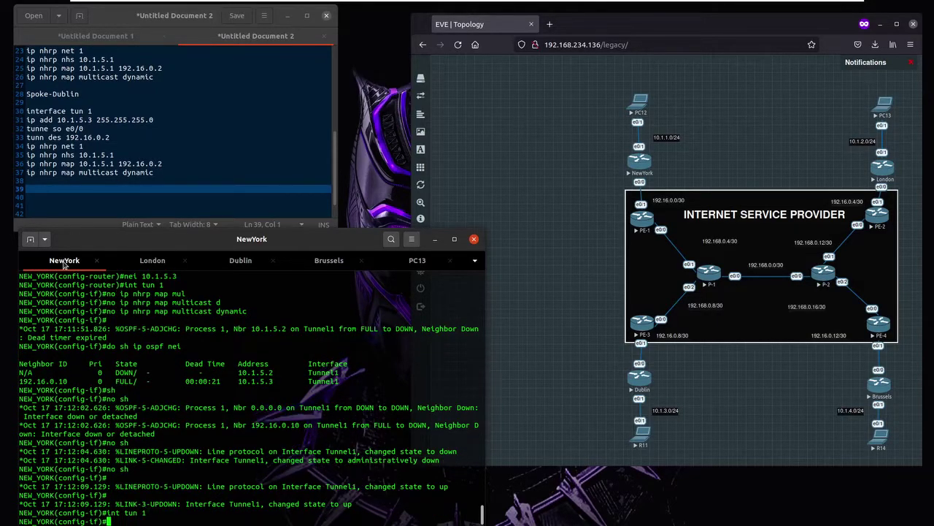
text(no ip ospf hell 109)
key(BackSpace)
key(Return)
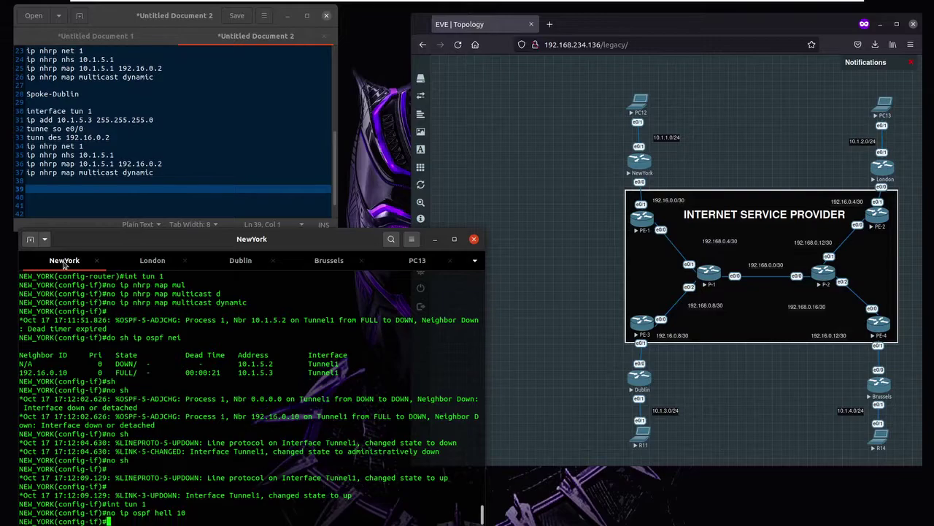
key(Up)
key(BackSpace)
key(BackSpace)
key(BackSpace)
key(BackSpace)
key(BackSpace)
key(BackSpace)
key(BackSpace)
text(dead 40)
key(Return)
key(Return)
key(Return)
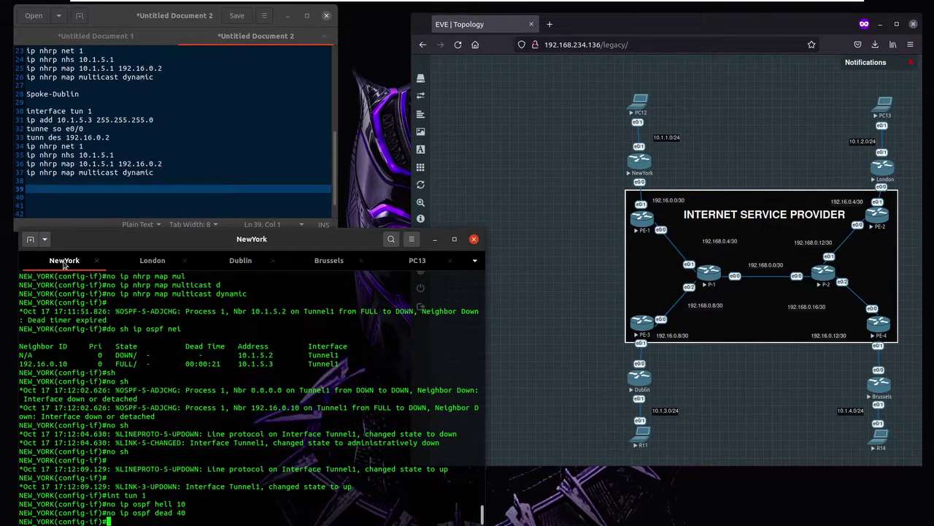
Display the running configuration of tunnel 1 and the brief OSPF interface list on the NewYork router.
text(do sh run int tun 1)
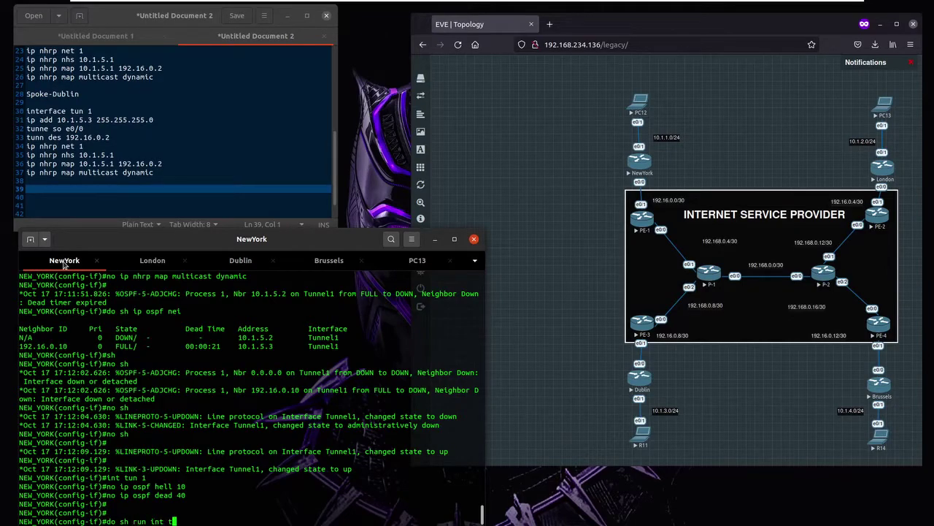
key(Return)
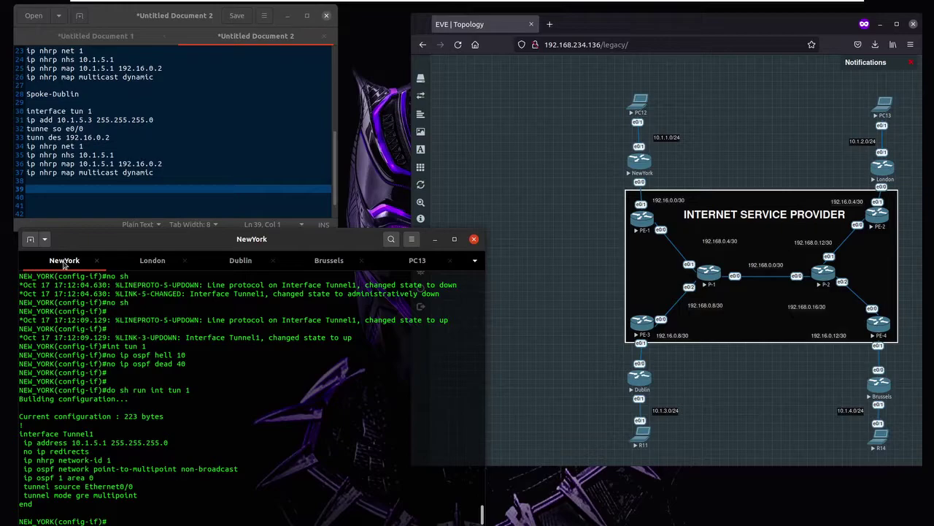
text(do sh ip ospf int b)
key(Return)
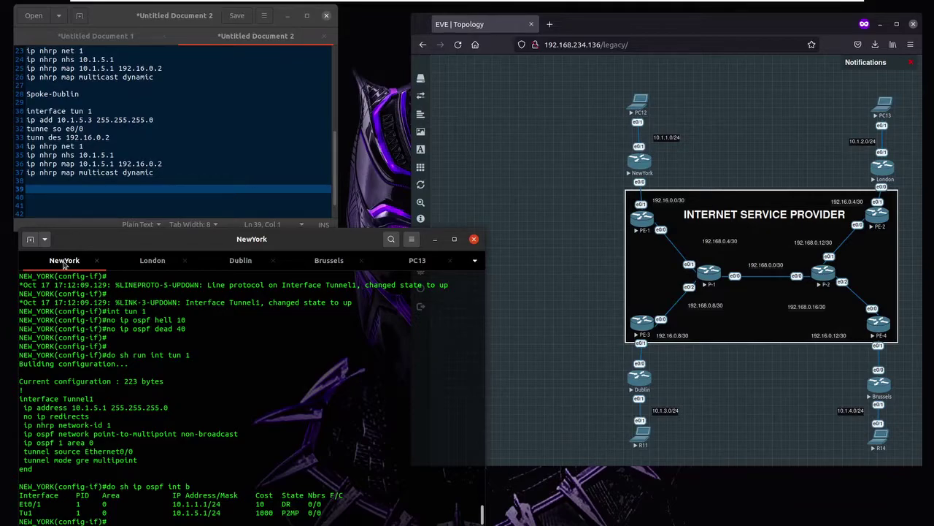
Review the running configuration of tunnel 1 and of OSPF process 1 on the London router.
key(ctrl+Page_Down)
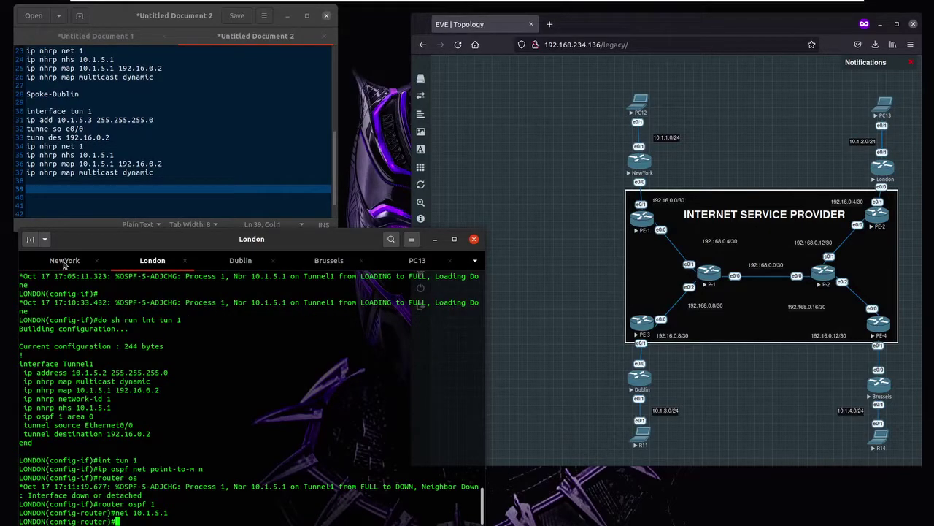
text(do sh run int tun 1)
key(Return)
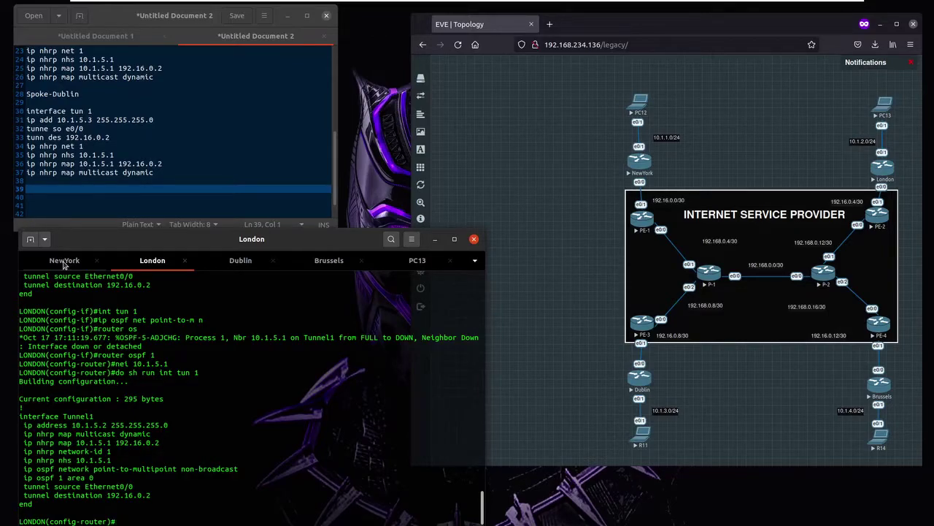
text(do sh run | sec router ospf 1)
key(Return)
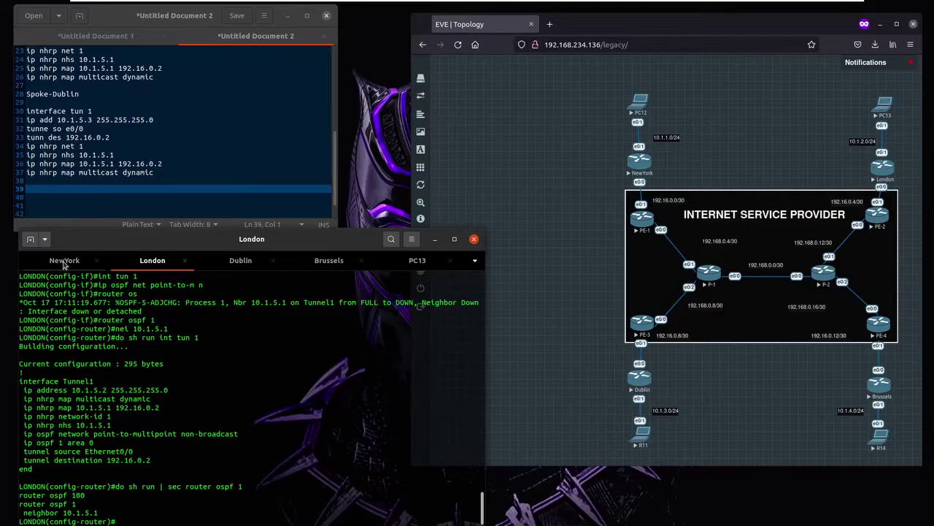
scroll(205, 341, up, 1)
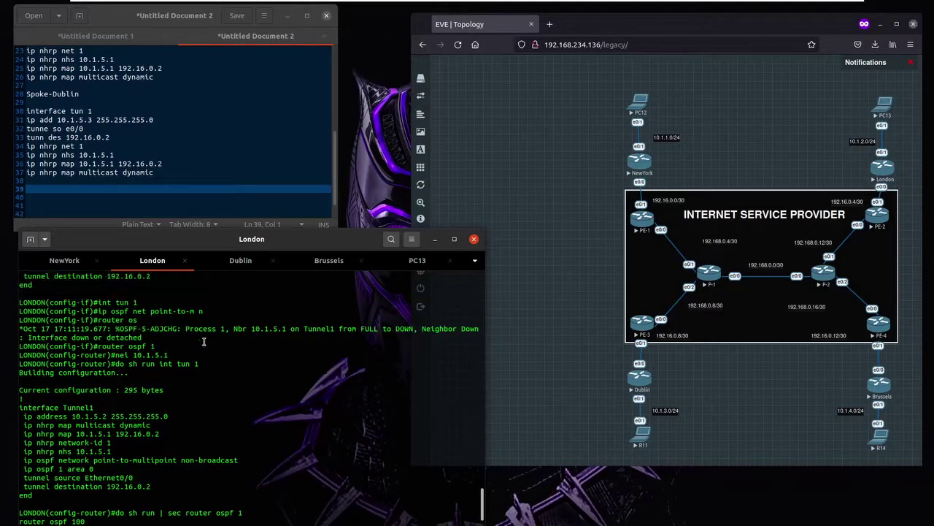
scroll(204, 340, up, 3)
scroll(208, 341, down, 5)
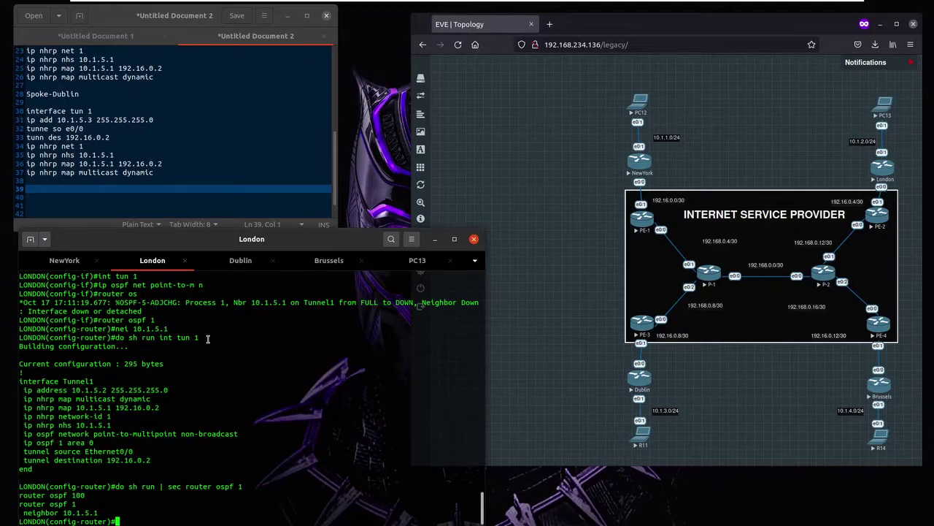
Test tunnel reachability by pinging 10.1.5.1 from London and 10.1.5.1, 10.1.5.2 and 10.1.5.3 from NewYork.
text(do ping 10.1.5.1)
key(Return)
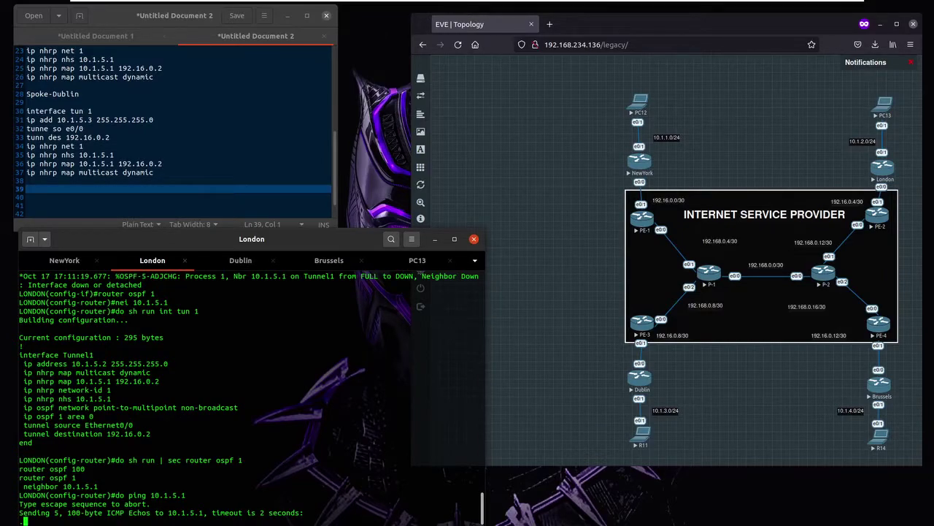
key(ctrl+Page_Up)
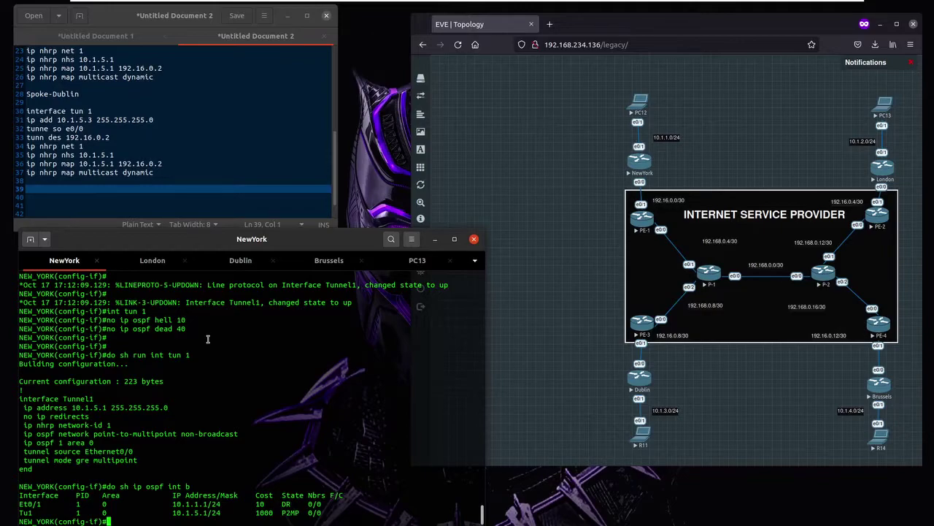
text(do ping 10.1.5.1)
key(Return)
key(Up)
key(BackSpace)
text(2)
key(Return)
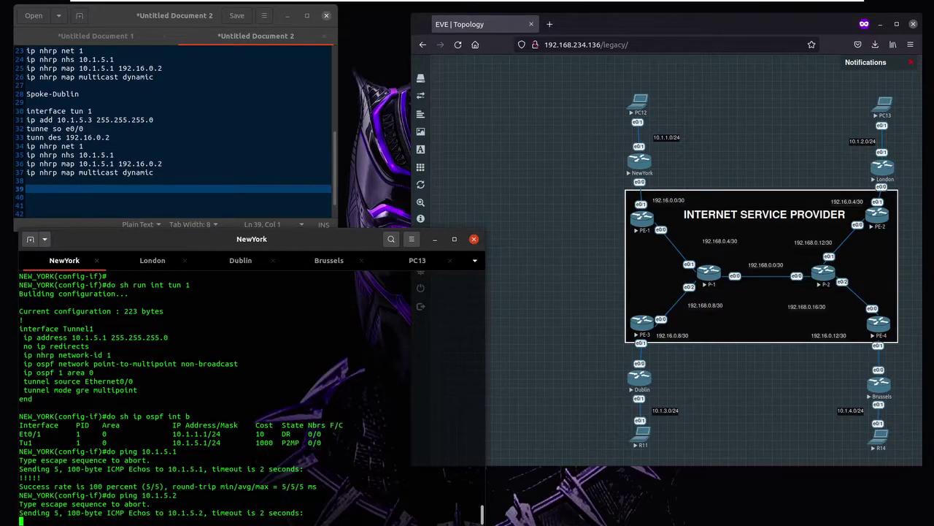
key(ctrl+shift+6)
key(Up)
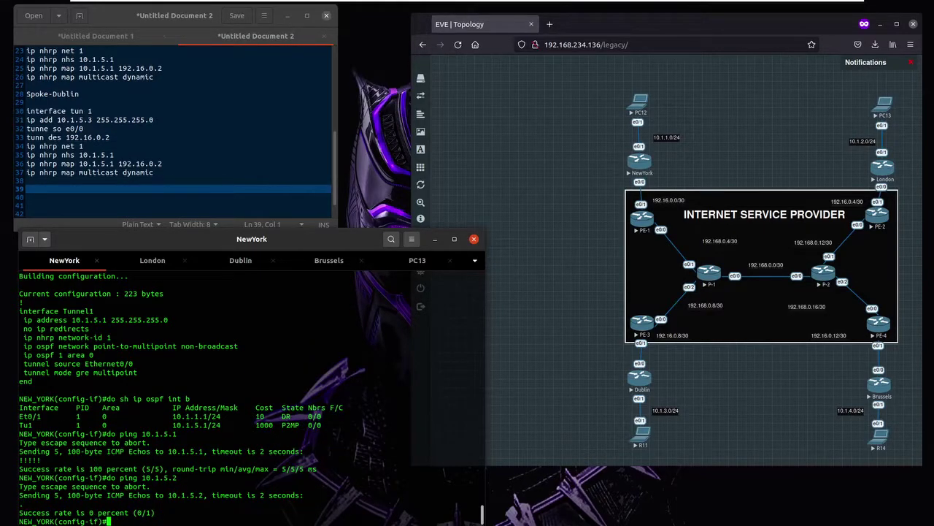
key(BackSpace)
text(3)
key(Return)
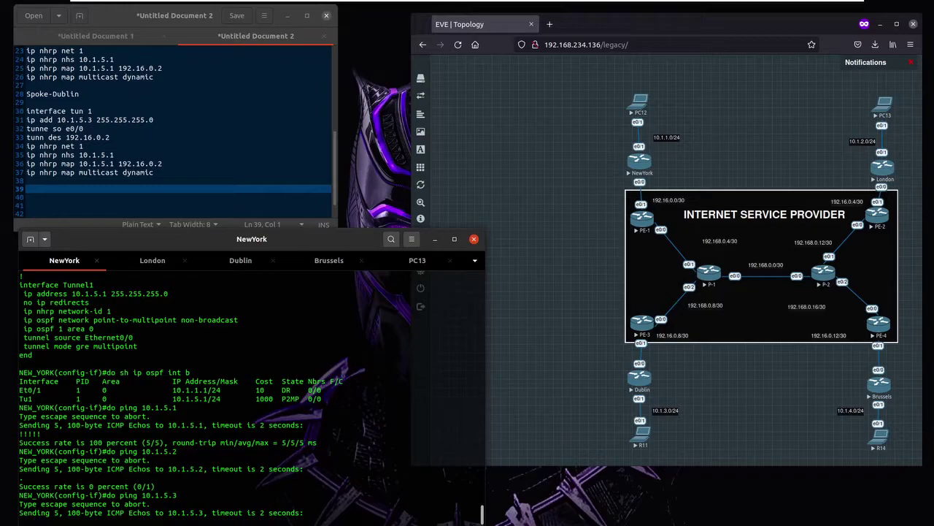
key(ctrl+shift+6)
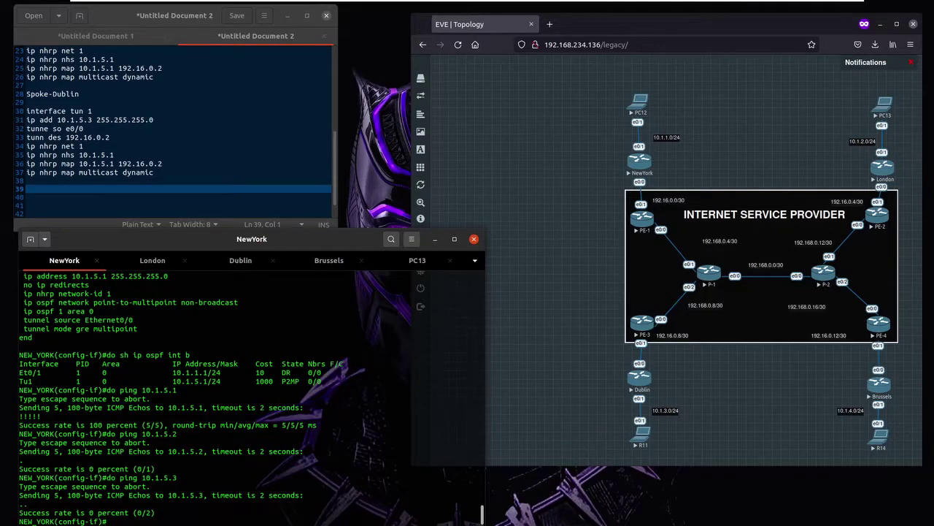
Display the running configuration of tunnel 1 on the London router again.
key(ctrl+Page_Down)
text(do sh run i)
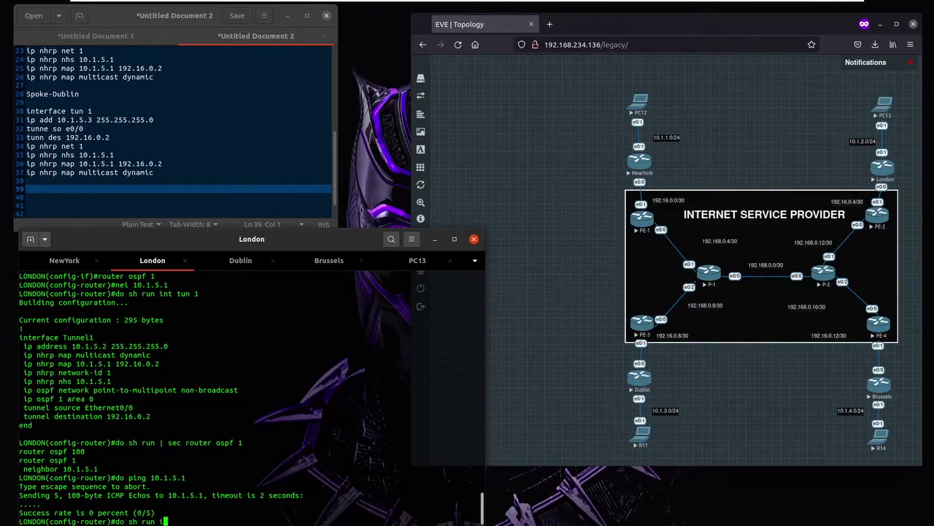
text(nt tun 1)
key(Return)
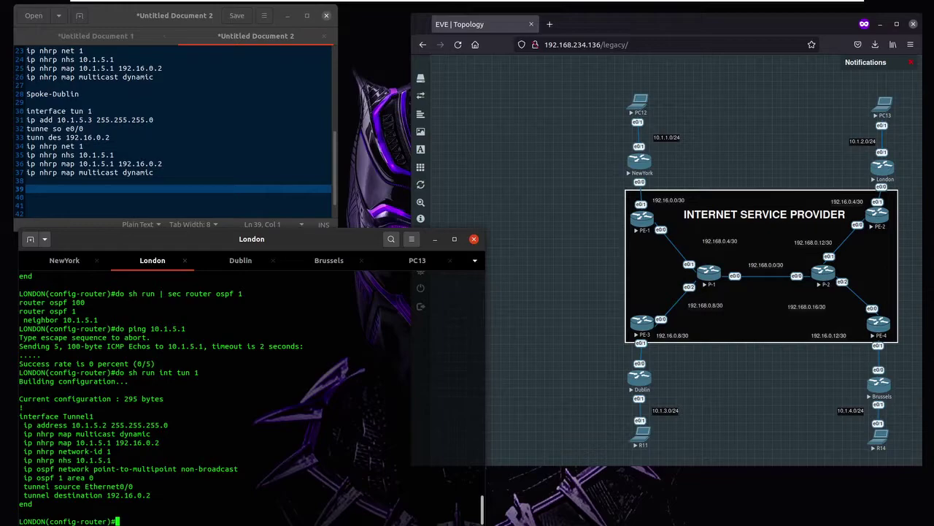
Restart tunnel 1 on the London router by shutting it down and re-enabling it.
text(int tun 1)
key(Return)
text(sh)
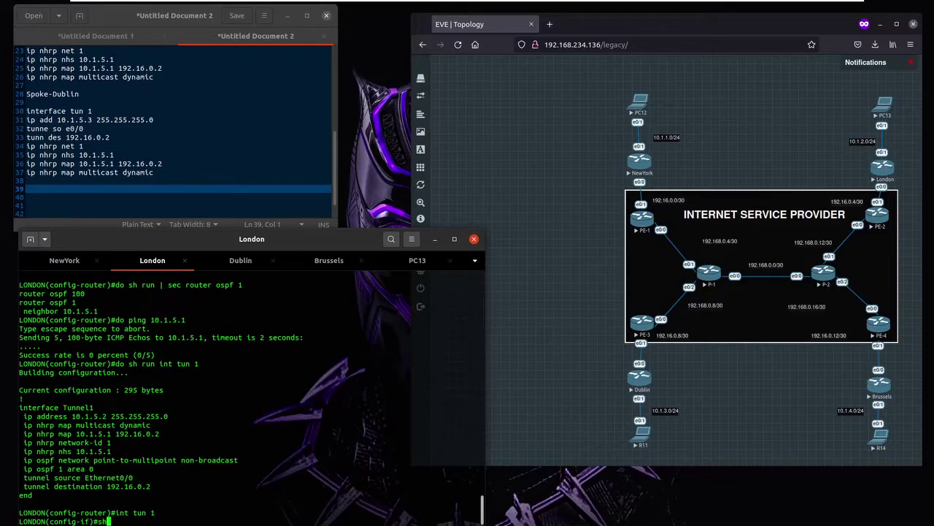
key(Return)
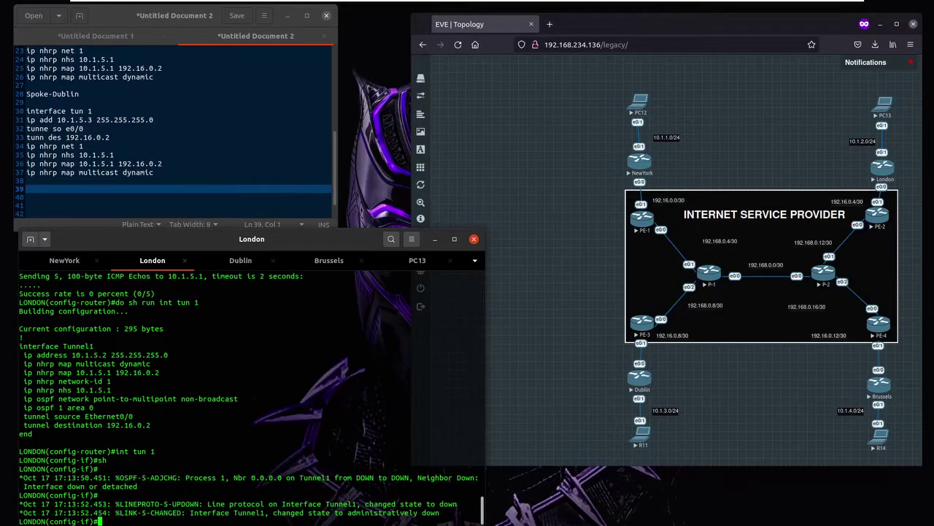
text(no sh)
key(Return)
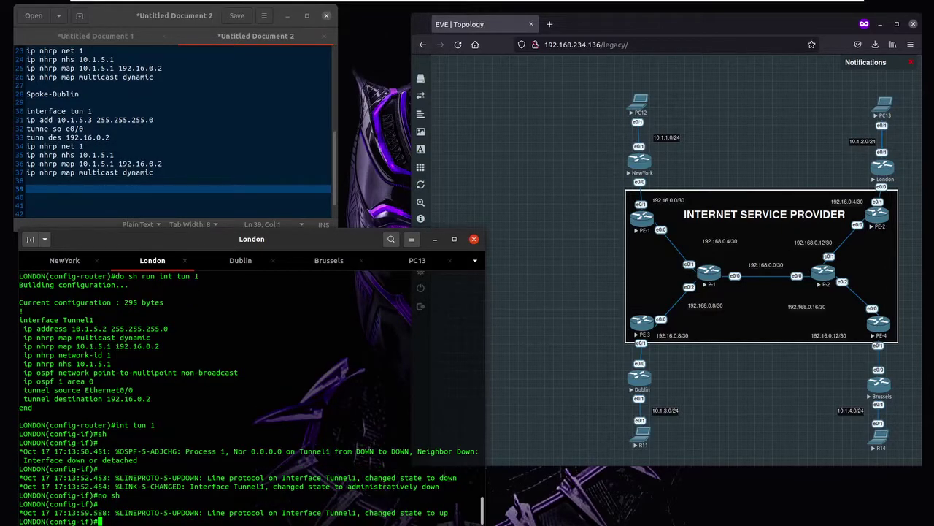
Ping 10.1.5.2 and 10.1.5.1 from the London router.
text(do  p)
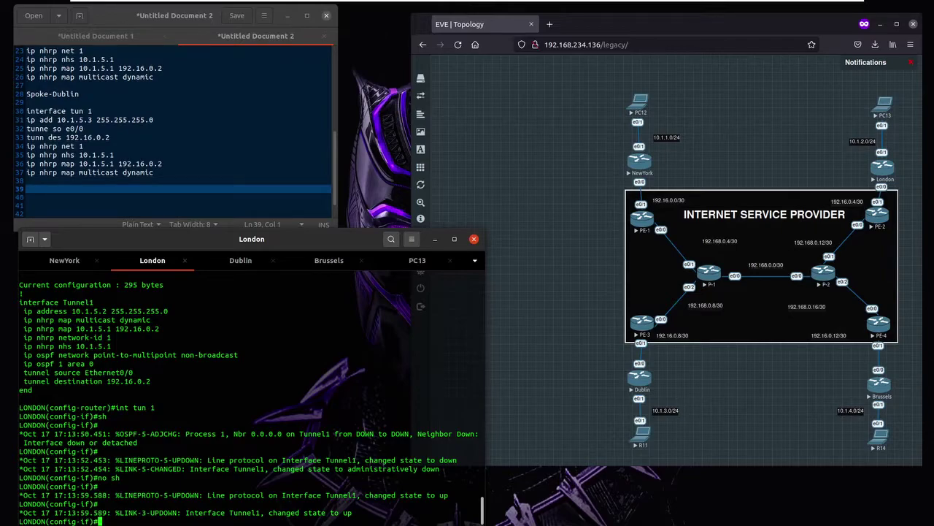
text(ing 10.1.5.2)
key(Return)
key(Up)
key(BackSpace)
text(1)
key(Return)
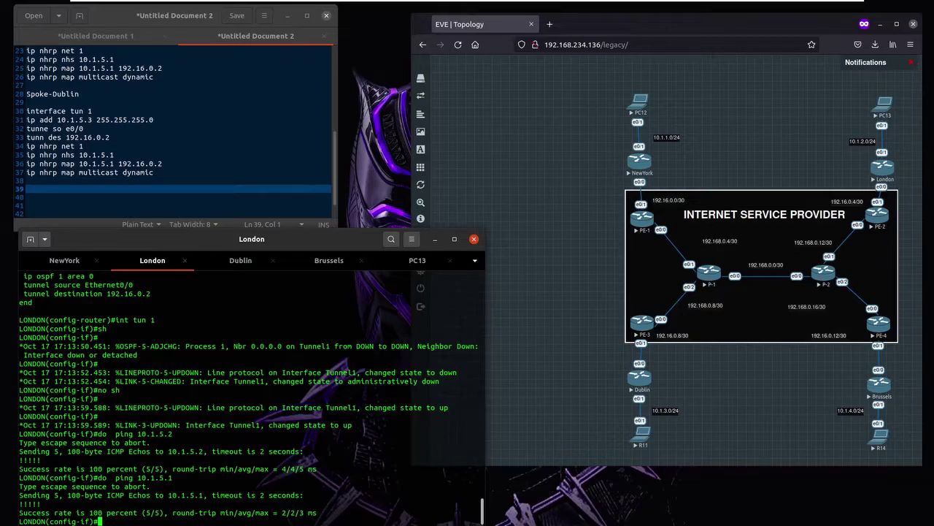
Restart tunnel 1 on the Dublin router by shutting it down and re-enabling it.
key(ctrl+Page_Down)
text(int tun 1)
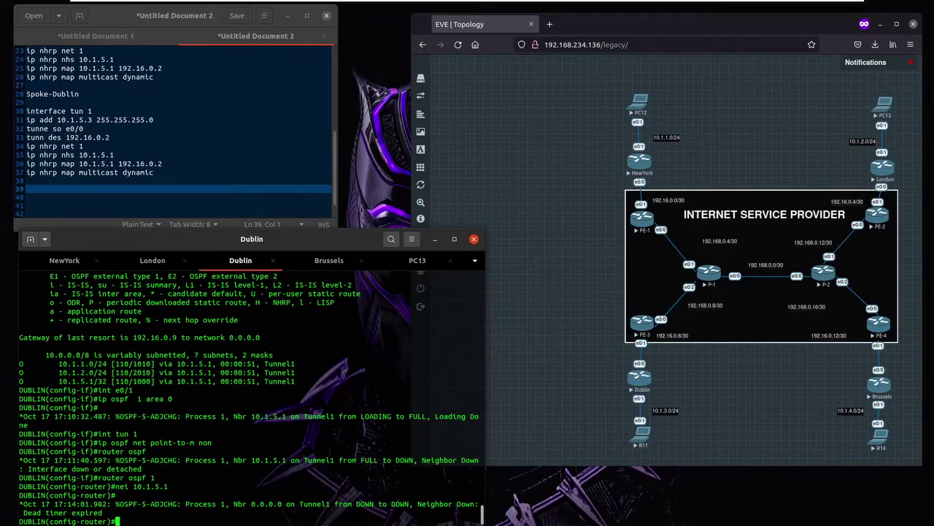
key(Return)
text(sh)
key(Return)
text(no sh)
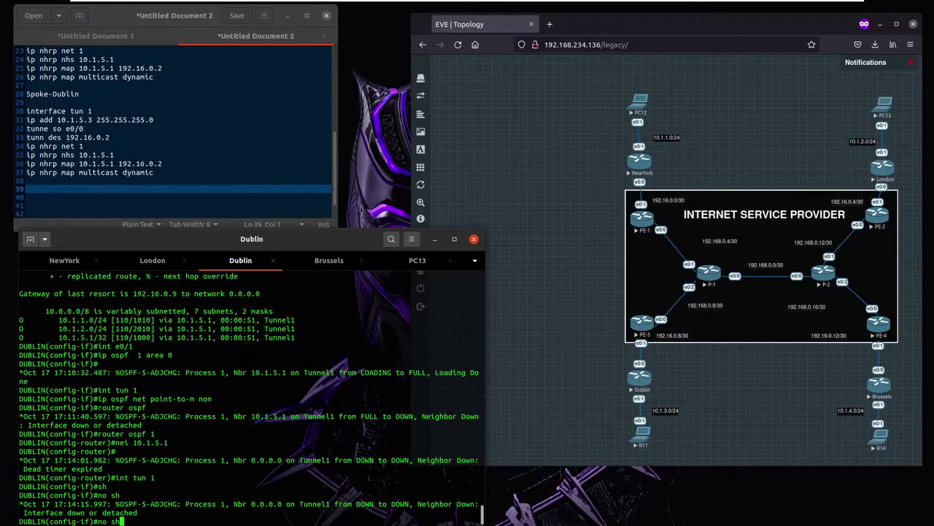
key(Return)
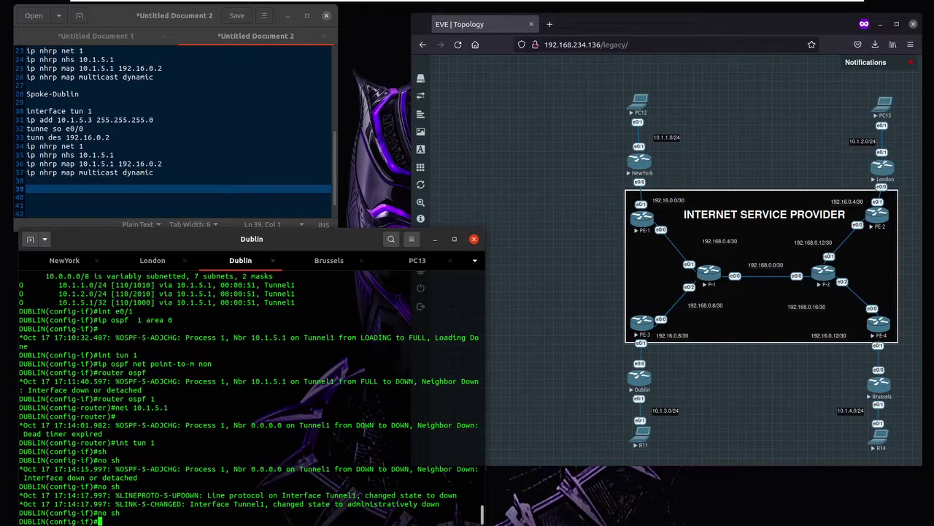
Display the OSPF routes in the routing table of the London router.
key(ctrl+Page_Up)
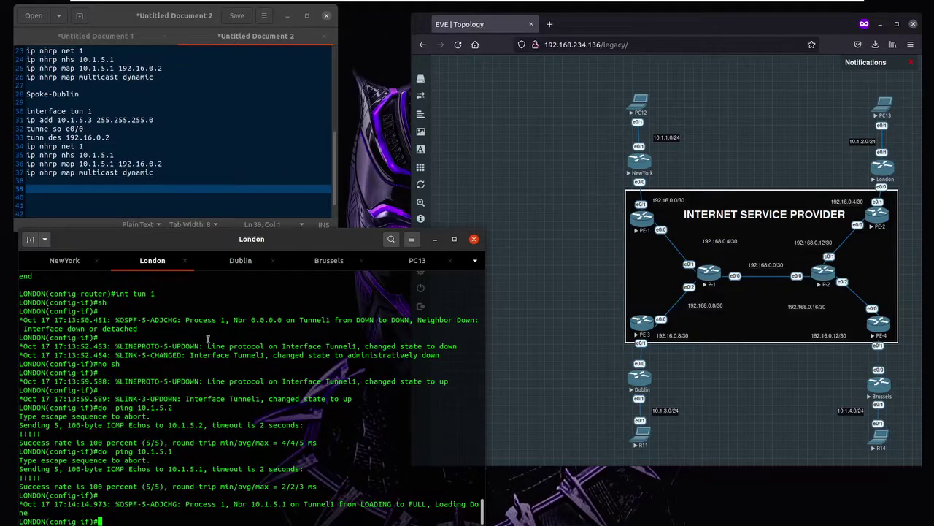
text(do sh ip route ospf)
key(Return)
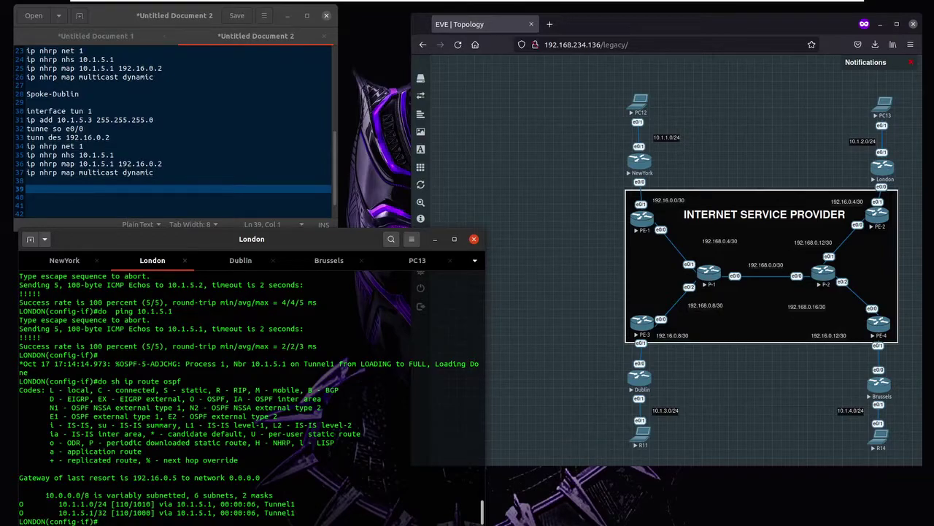
Ping 10.1.5.3, 10.1.5.1 and 10.1.5.2 from the Dublin router.
key(ctrl+Page_Down)
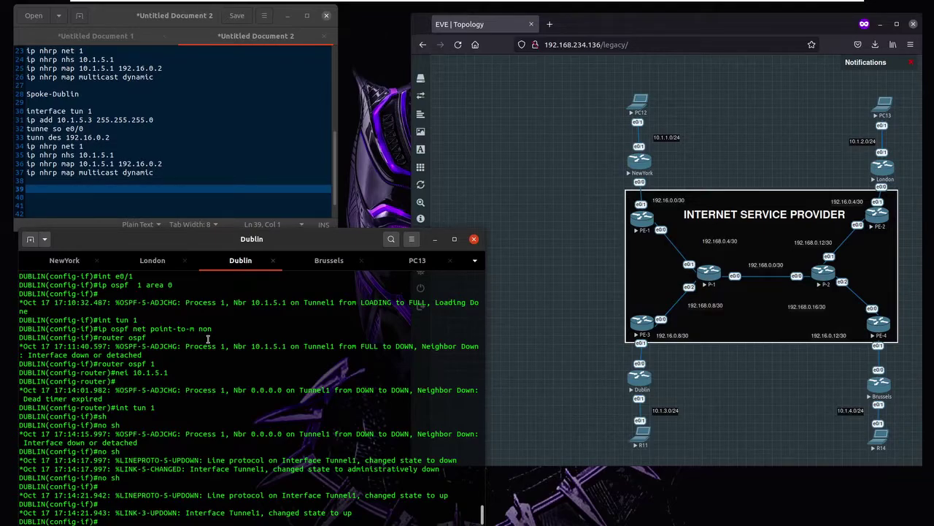
text(do s)
key(BackSpace)
text(ping 10.1.5.3)
key(Return)
key(Up)
key(BackSpace)
text(1)
key(Return)
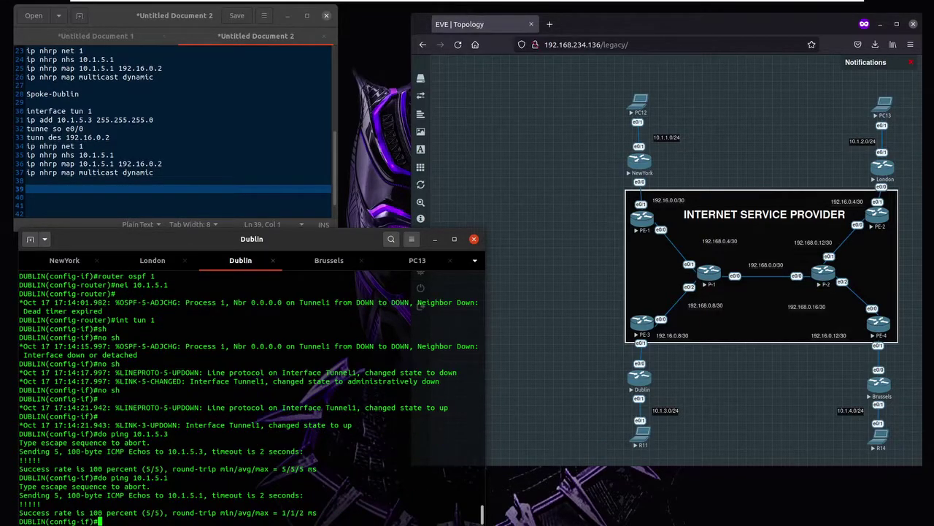
key(Up)
key(BackSpace)
text(2)
key(Return)
Display the OSPF routes on the Dublin router twice in a row.
text(do sh )
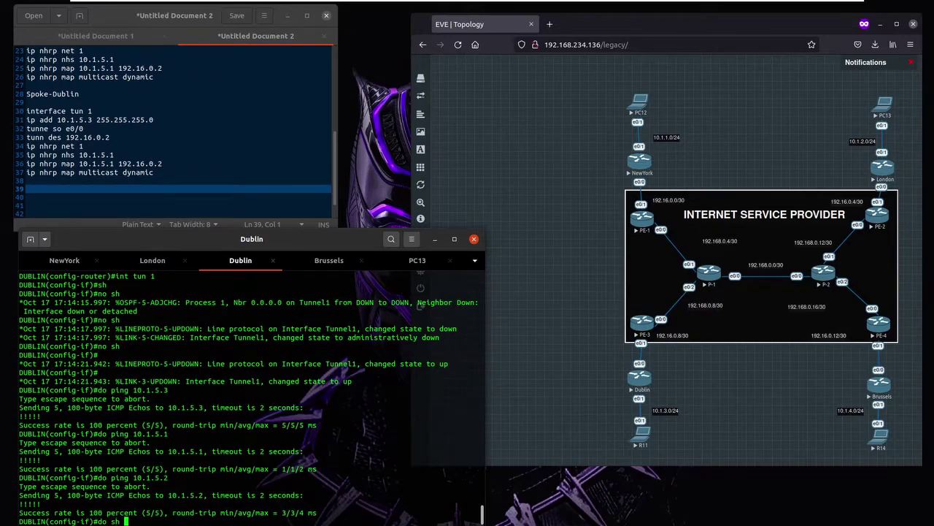
text(ip route ospf)
key(Return)
key(Up)
key(Return)
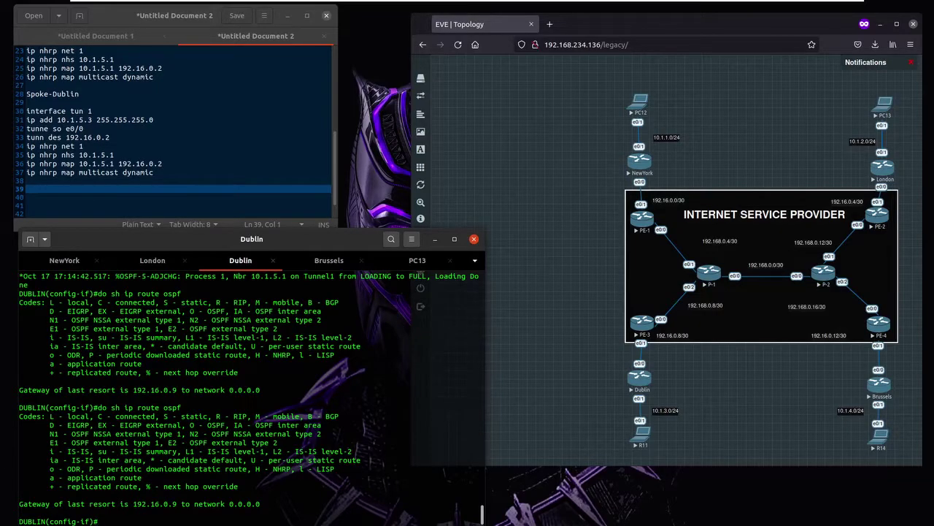
Display the OSPF database on the Dublin router, followed by its OSPF routes once more.
text(do sh ip ospf da)
key(Return)
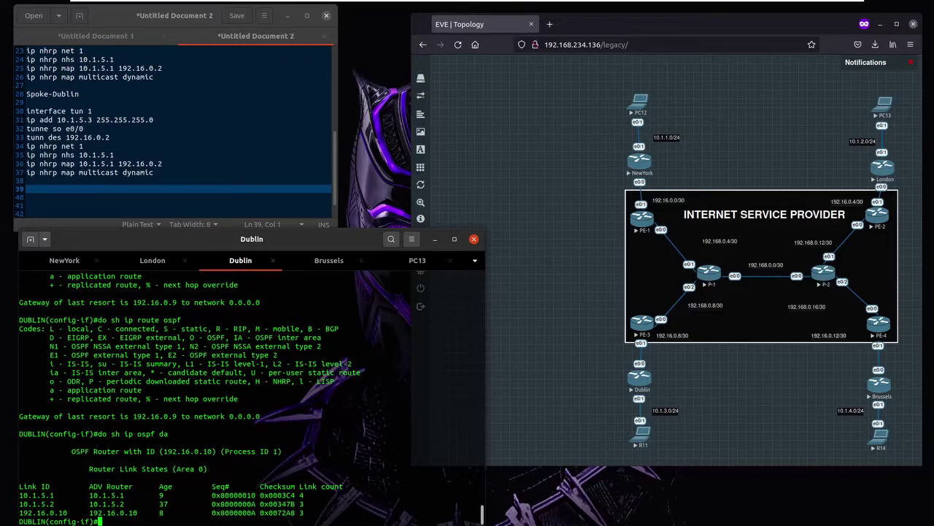
key(Up)
key(Up)
key(Return)
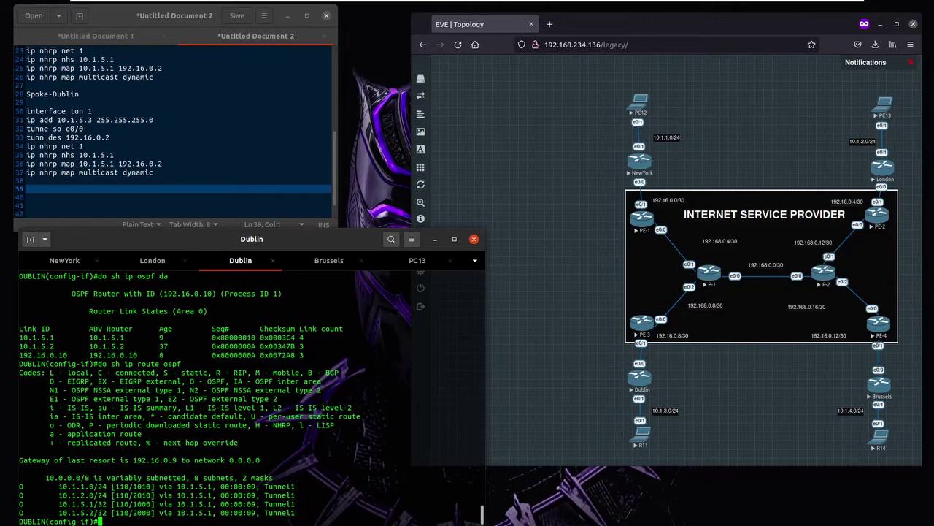